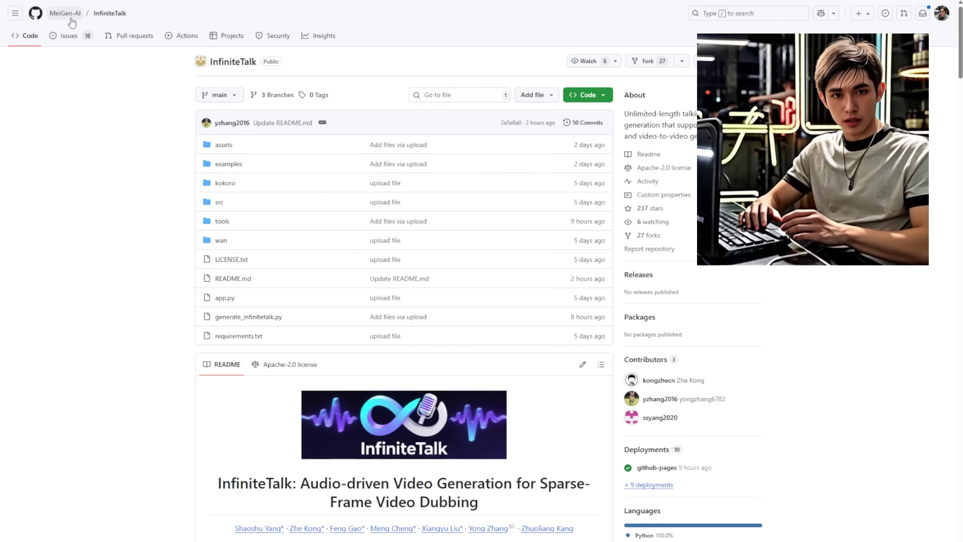
Scroll through the ComfyUI-WanVideoWrapper repository file list on GitHub.
mouse_move(65, 16)
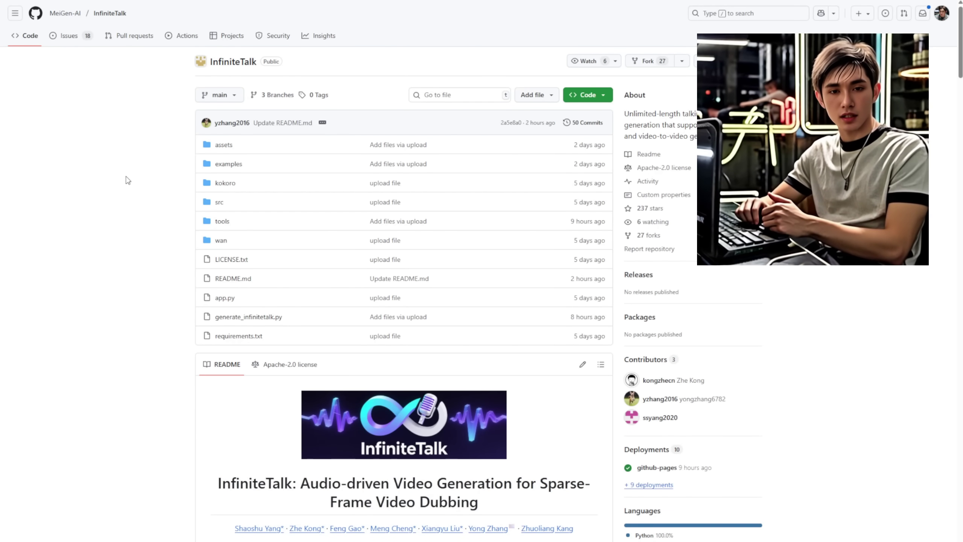
scroll(285, 329, down, 5)
scroll(254, 367, down, 2)
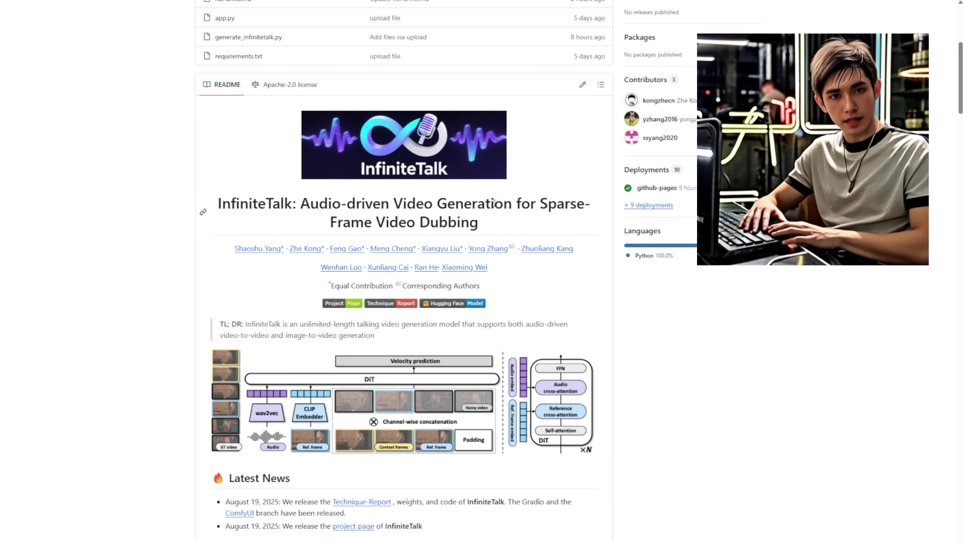
scroll(446, 280, down, 2)
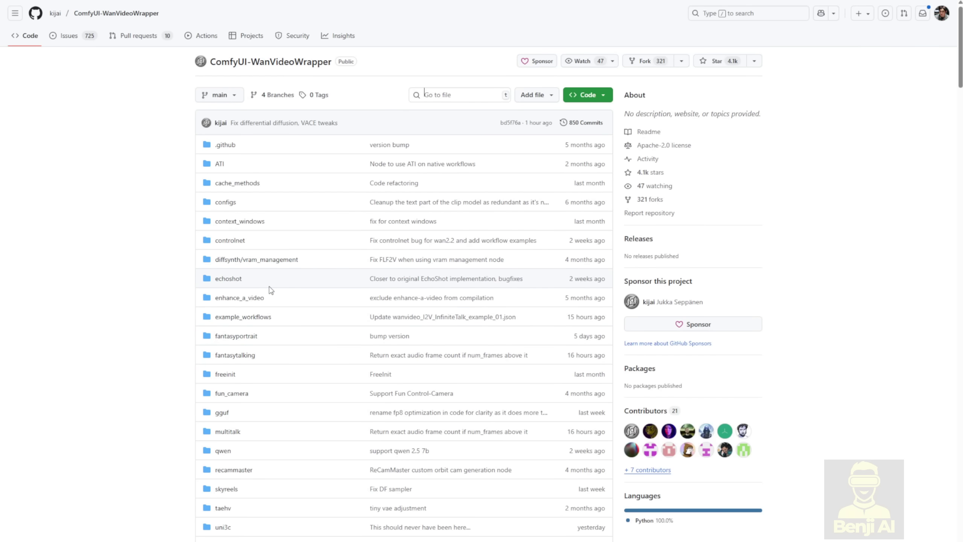
scroll(271, 290, down, 2)
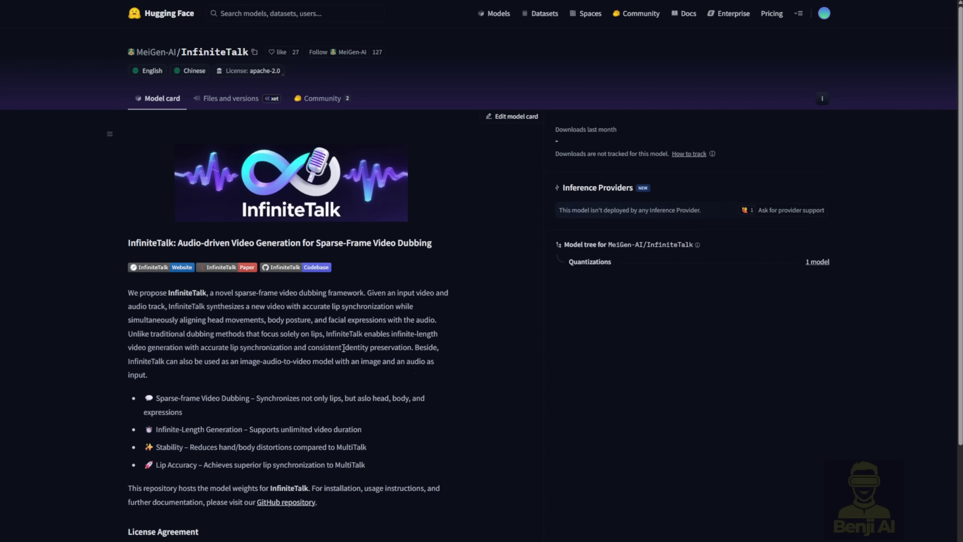
Find the two InfiniteTalk safetensors in the comfyui folder of Files and versions, checking the model card.
click(239, 99)
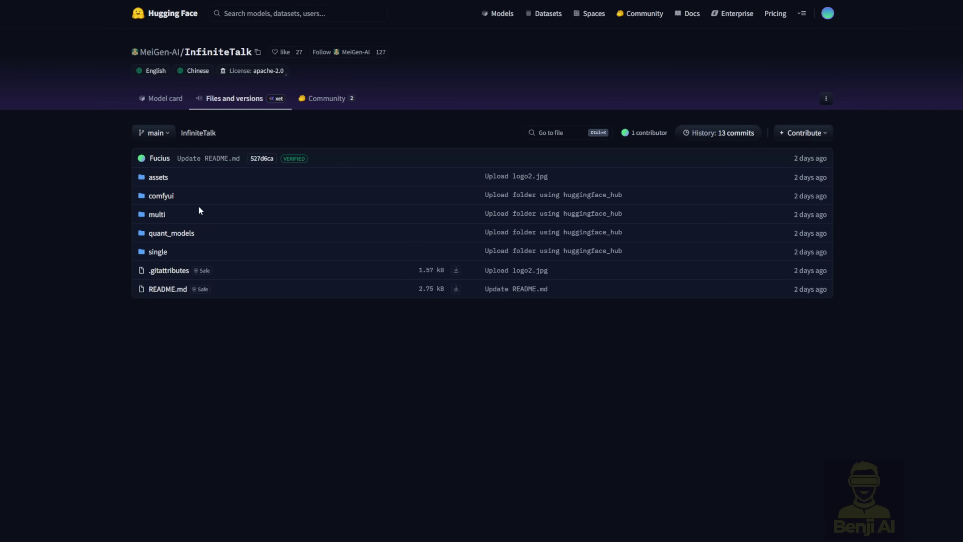
click(161, 196)
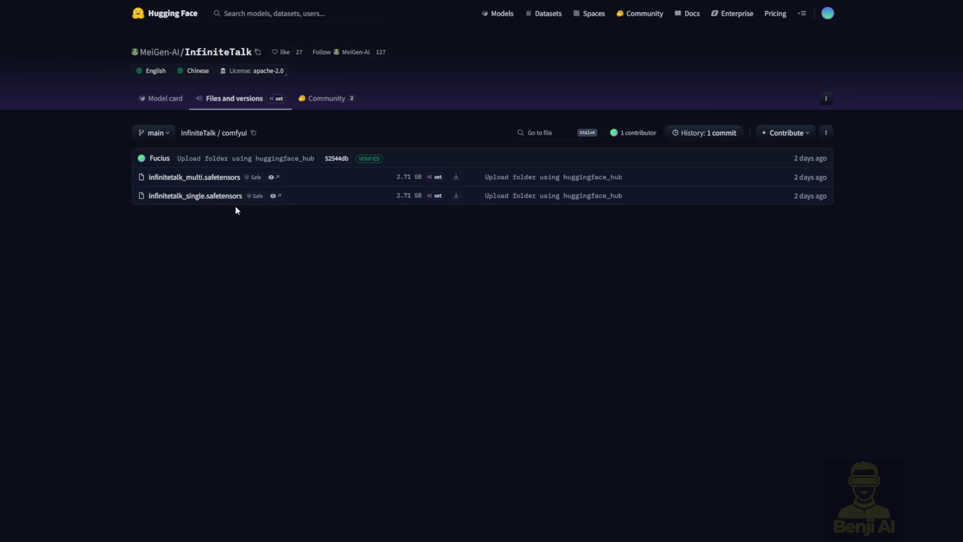
click(169, 99)
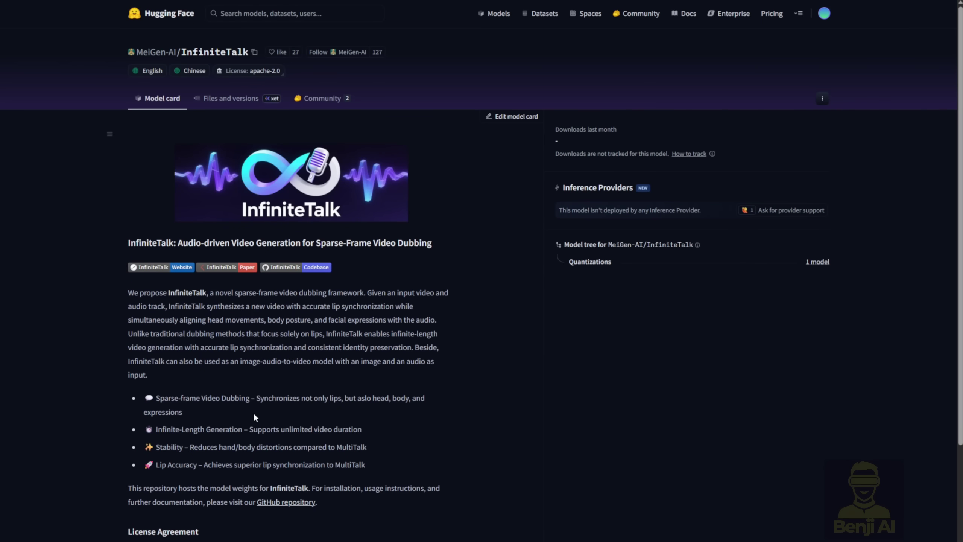
key(alt+Left)
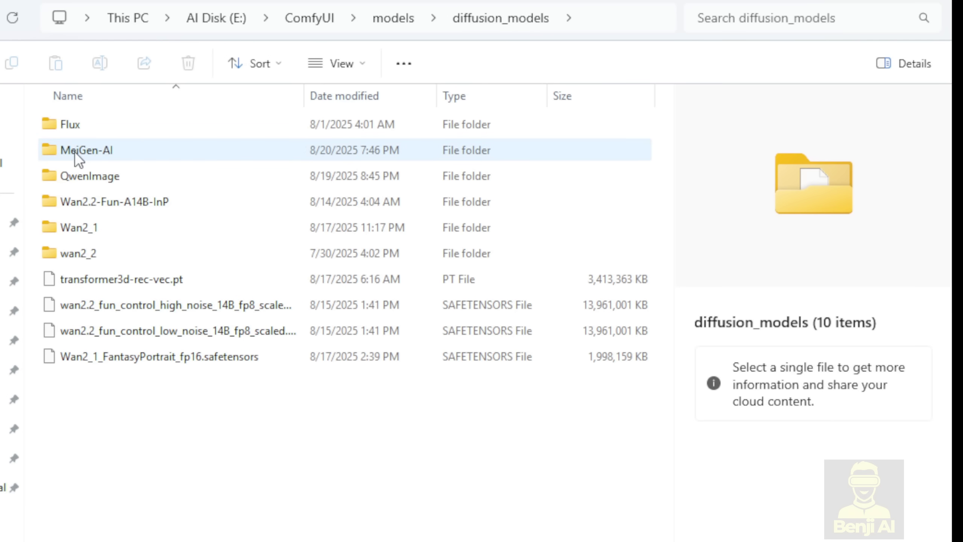
Open the MeiGen-AI folder in diffusion_models to confirm both infinitetalk safetensors are downloaded.
double_click(118, 150)
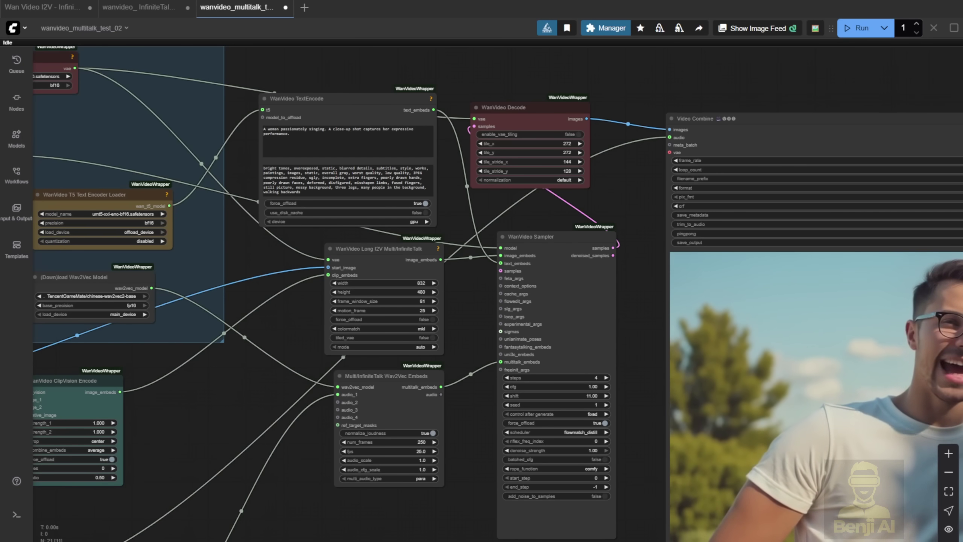
Move the wanvideo_multitalk_test_02 view to the Wav2Vec Embeds node and select WanVideo Long I2V.
drag(356, 497, 469, 509)
scroll(467, 509, down, 1)
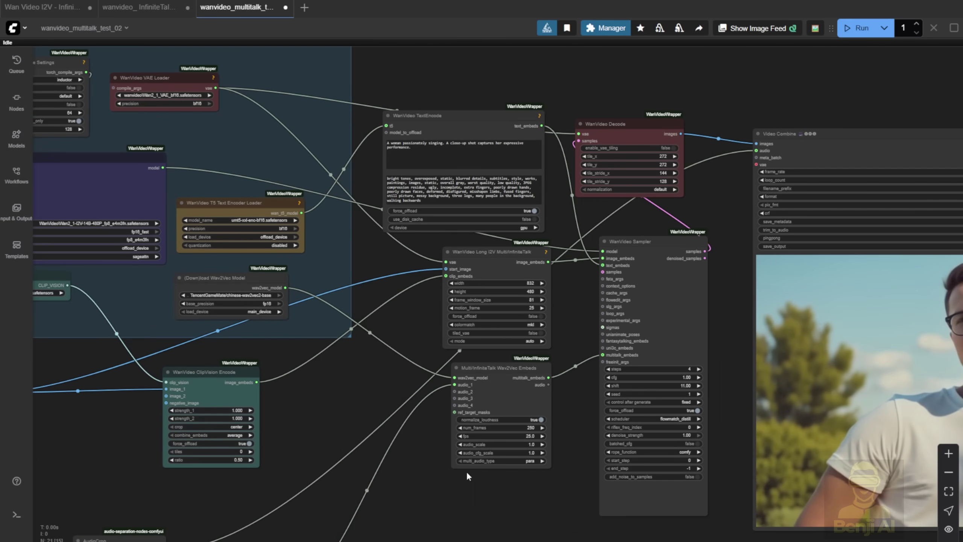
scroll(500, 318, down, 3)
scroll(584, 473, up, 5)
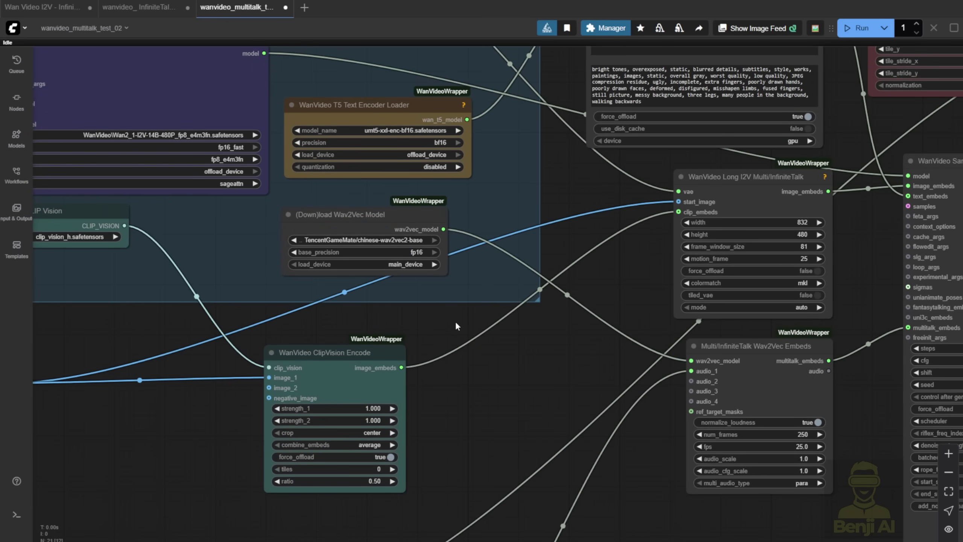
drag(456, 320, 190, 263)
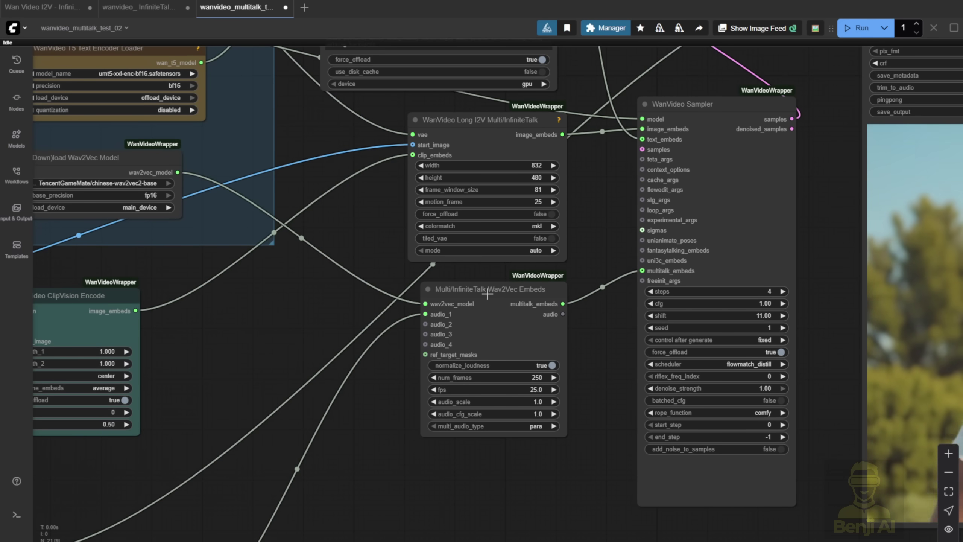
drag(487, 294, 289, 297)
scroll(289, 297, up, 2)
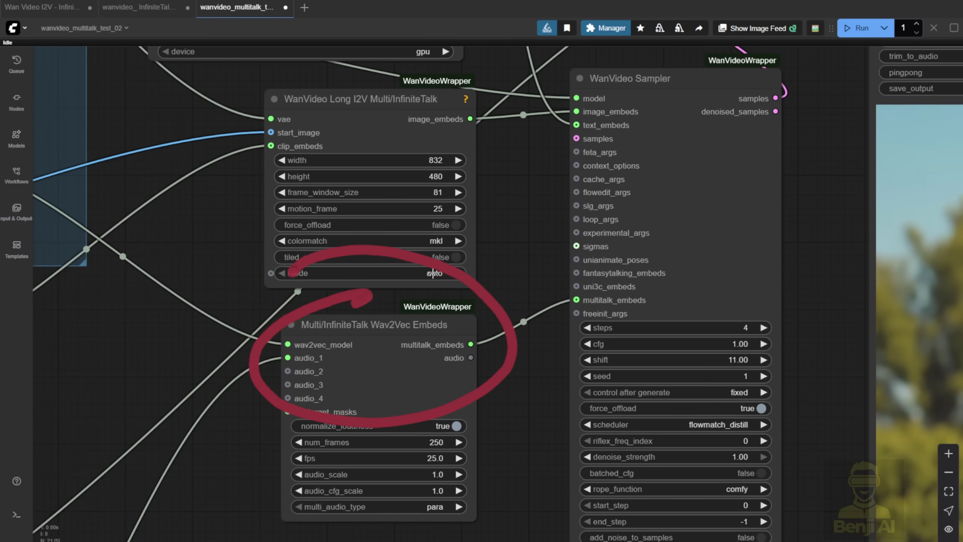
click(358, 113)
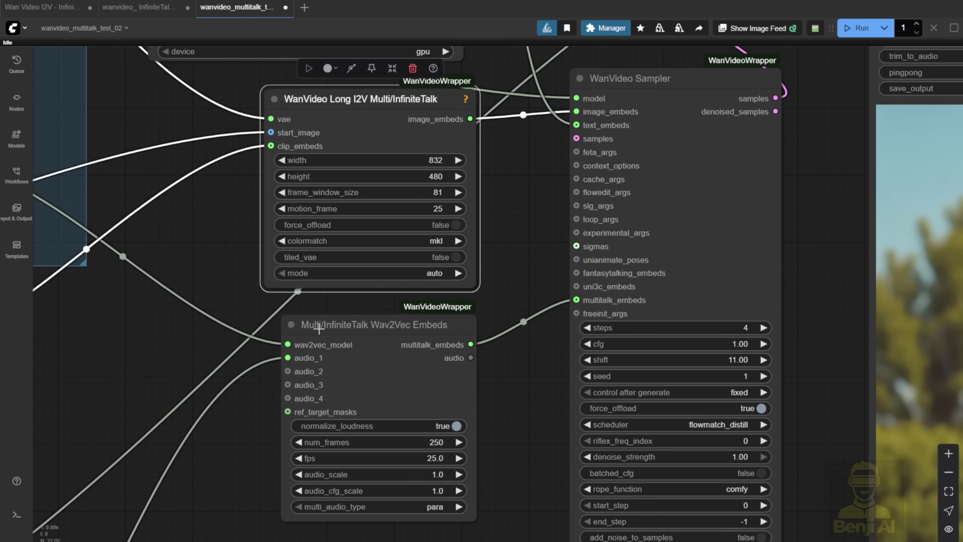
Switch the WanVideo Long I2V node's mode from infinitetalk to multitalk.
scroll(319, 329, up, 4)
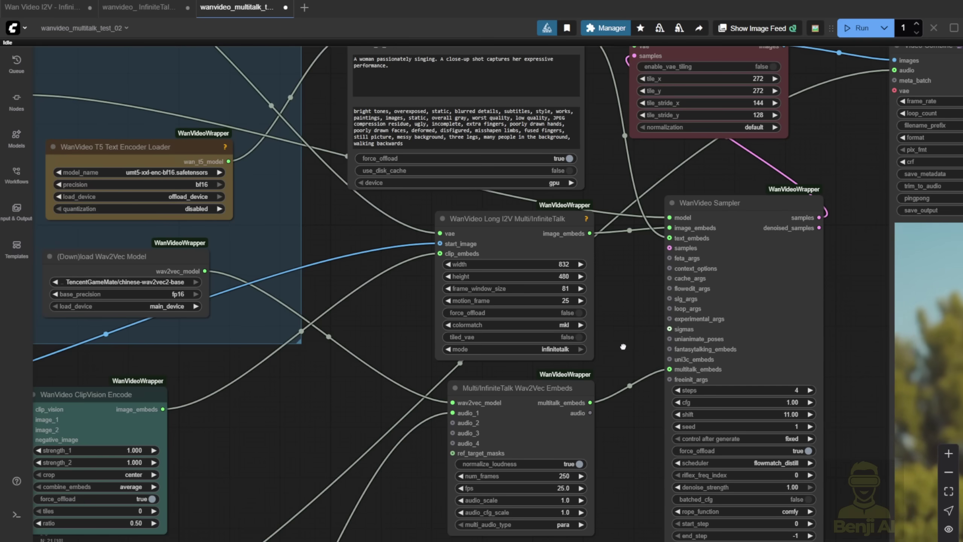
scroll(696, 490, up, 5)
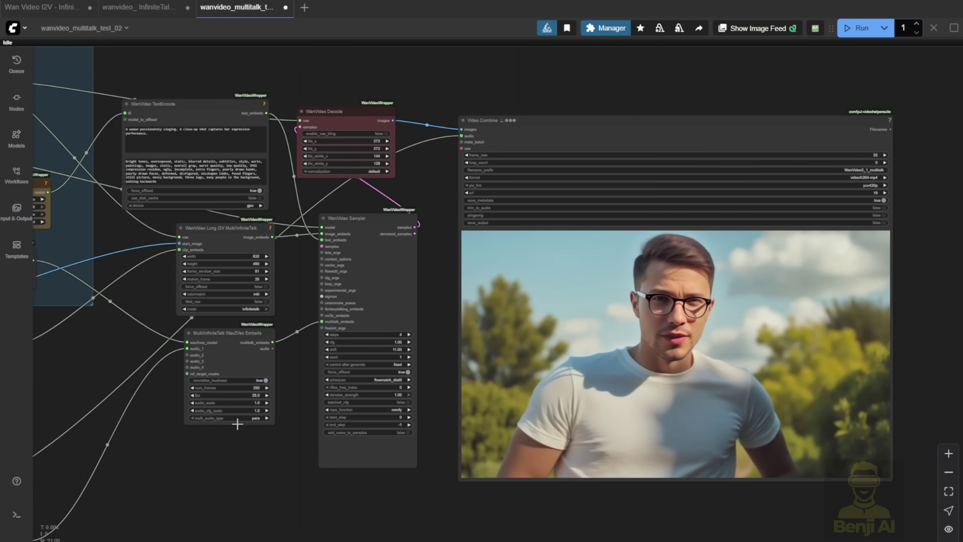
scroll(190, 349, up, 5)
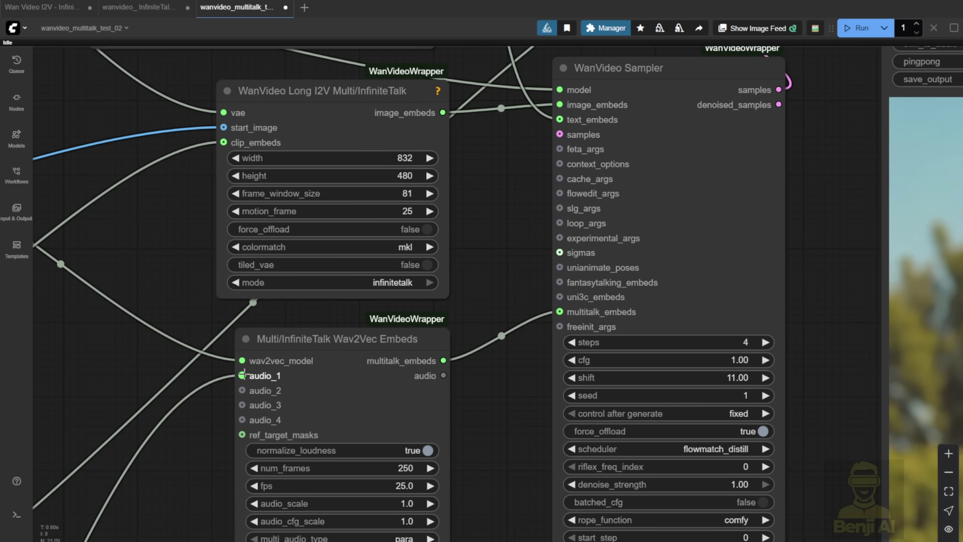
scroll(243, 375, up, 2)
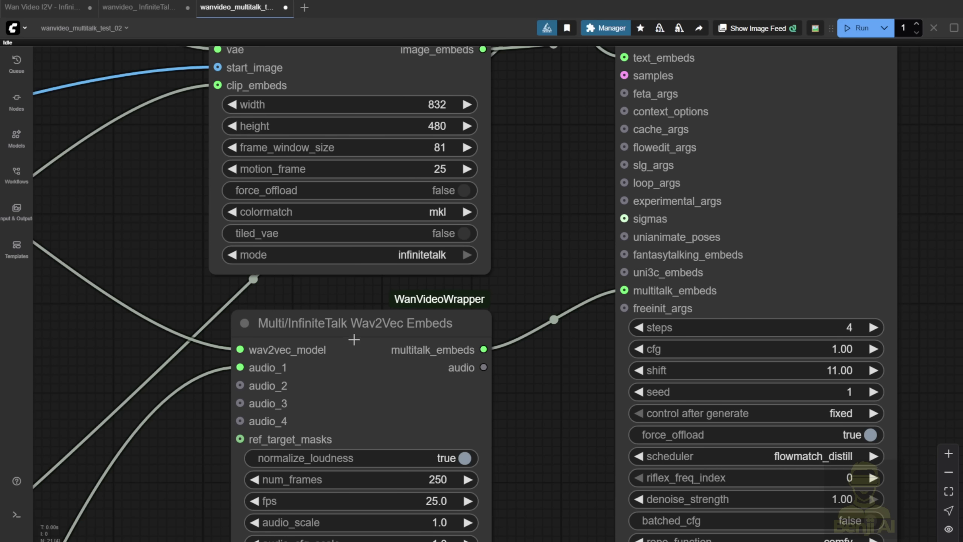
drag(511, 408, 518, 355)
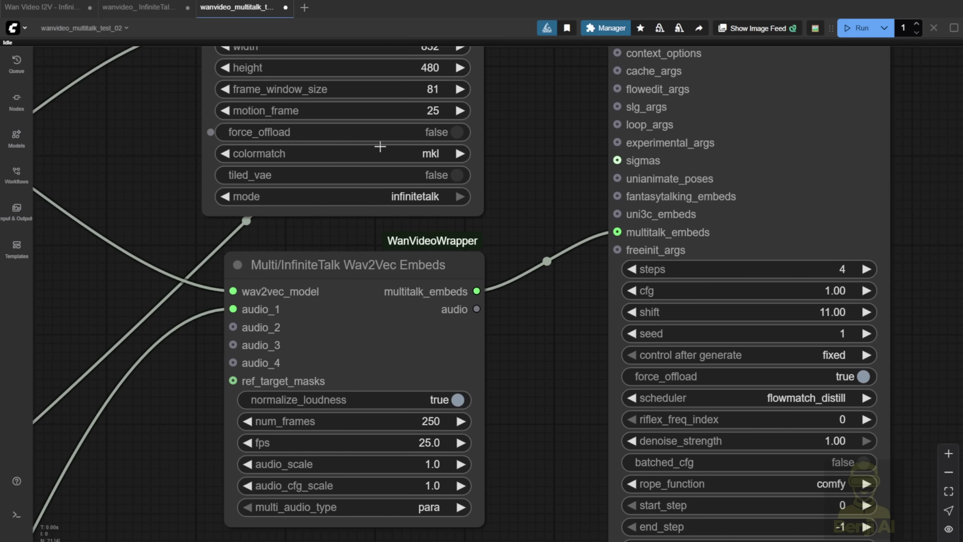
click(374, 196)
click(383, 208)
Fit the view to the WanVideo Model Loader, showing its fp8 model and infinitetalk_single input.
scroll(397, 198, up, 5)
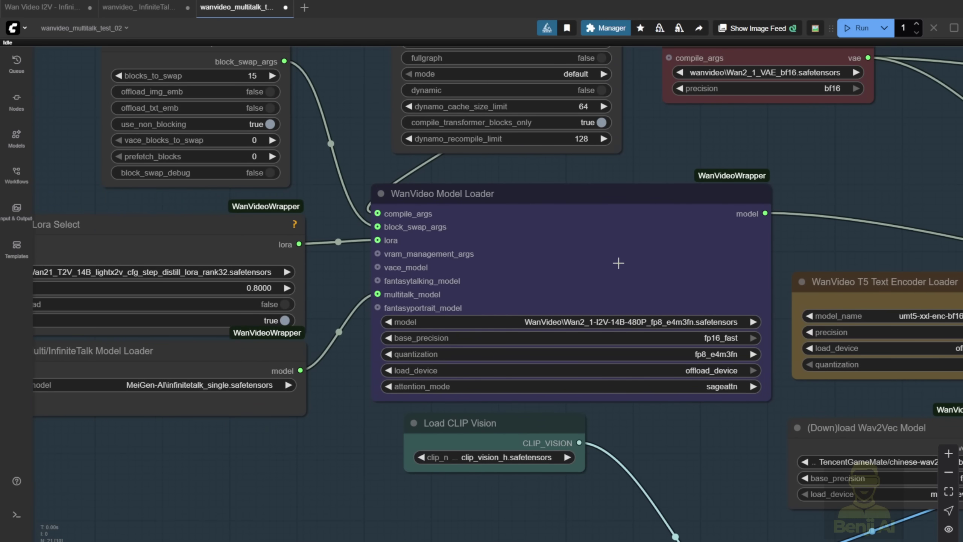
click(635, 265)
key(.)
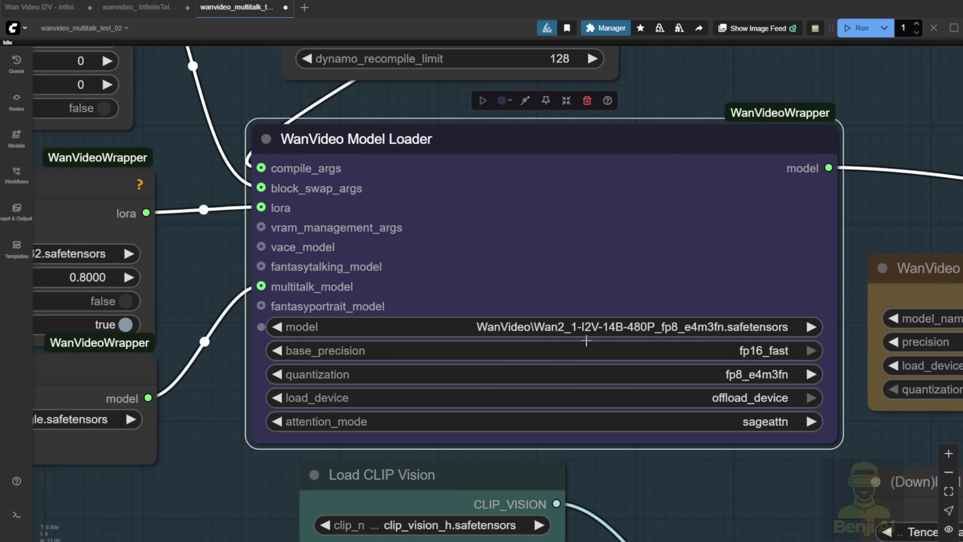
scroll(611, 330, down, 3)
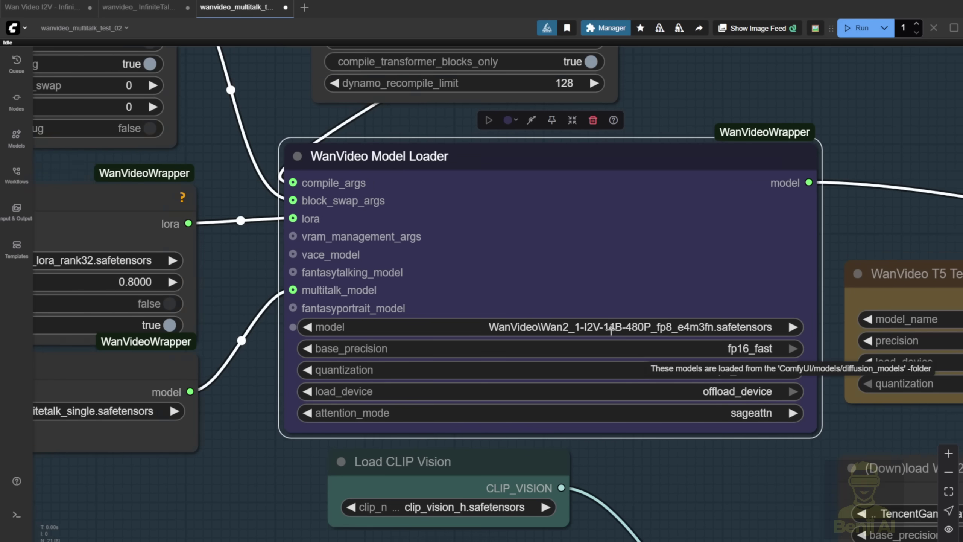
scroll(331, 388, up, 3)
drag(159, 393, 563, 389)
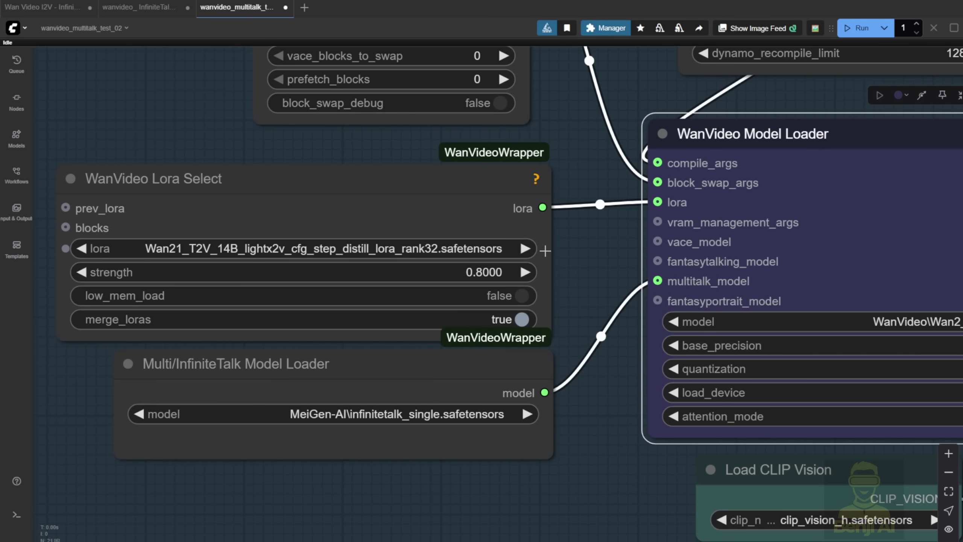
drag(545, 250, 308, 288)
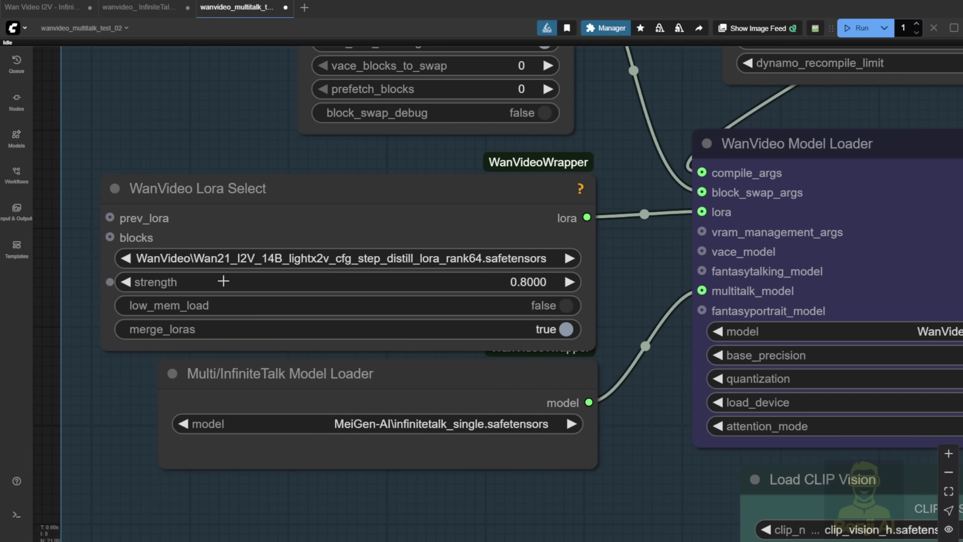
scroll(298, 374, up, 2)
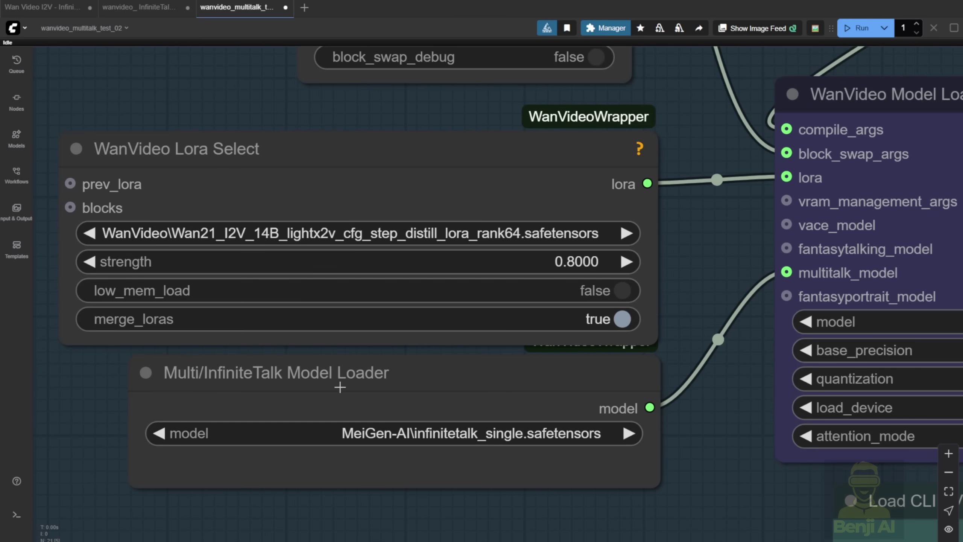
click(343, 386)
drag(674, 444, 593, 312)
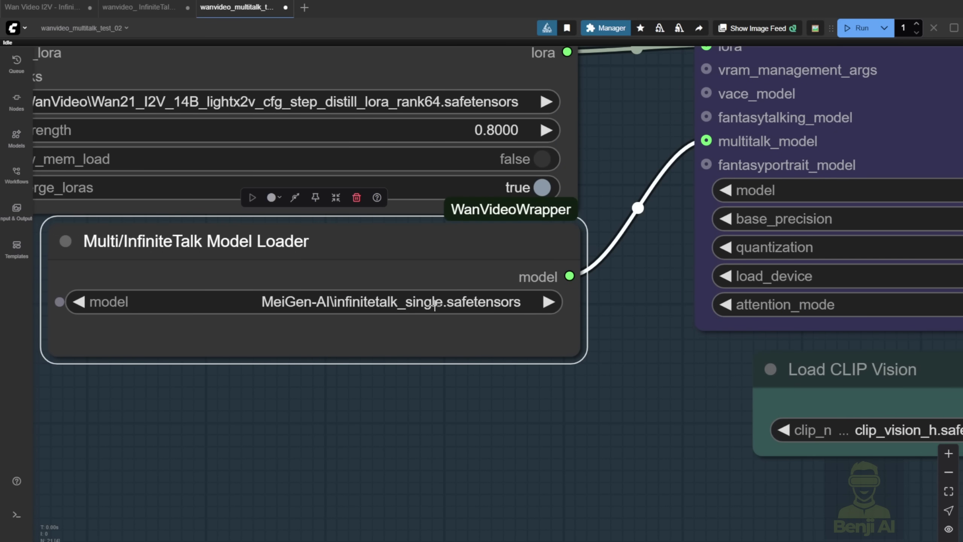
scroll(432, 306, down, 5)
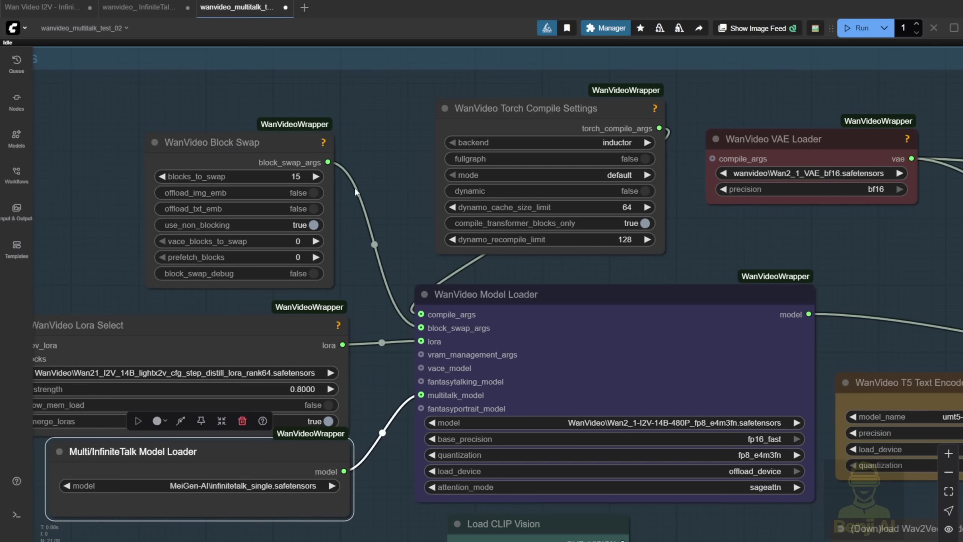
Check the Block Swap, Torch Compile, VAE and T5 loader nodes, then close the multitalk test tab.
click(264, 144)
click(519, 108)
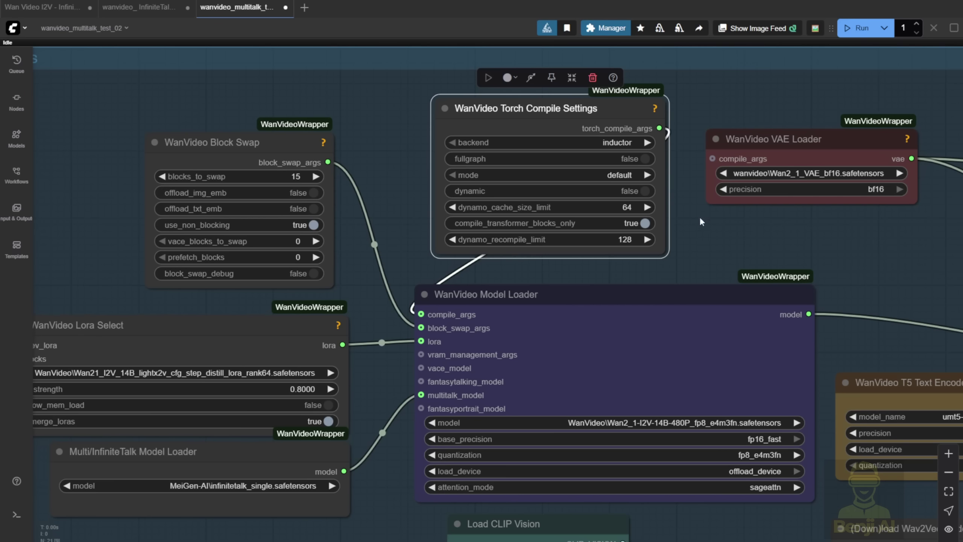
drag(760, 247, 379, 269)
click(436, 183)
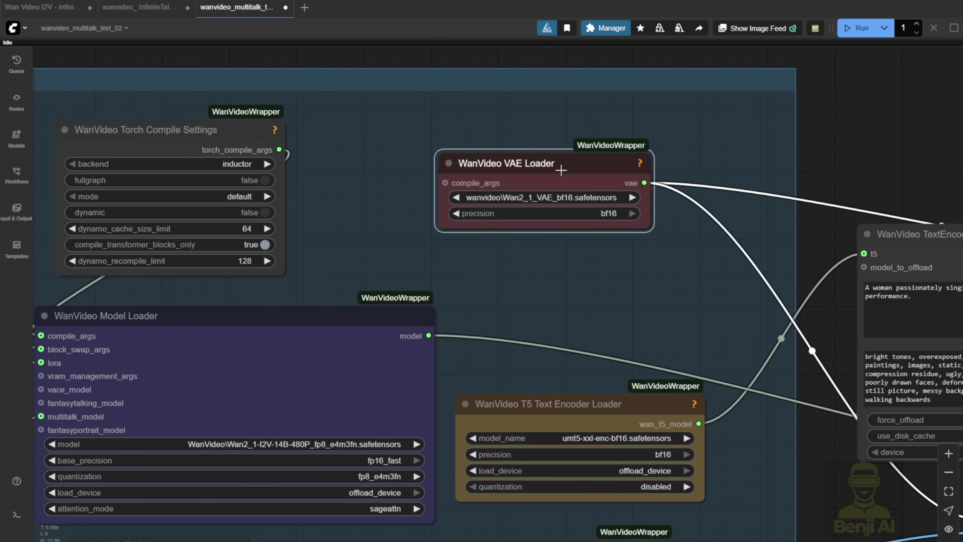
drag(577, 296, 559, 95)
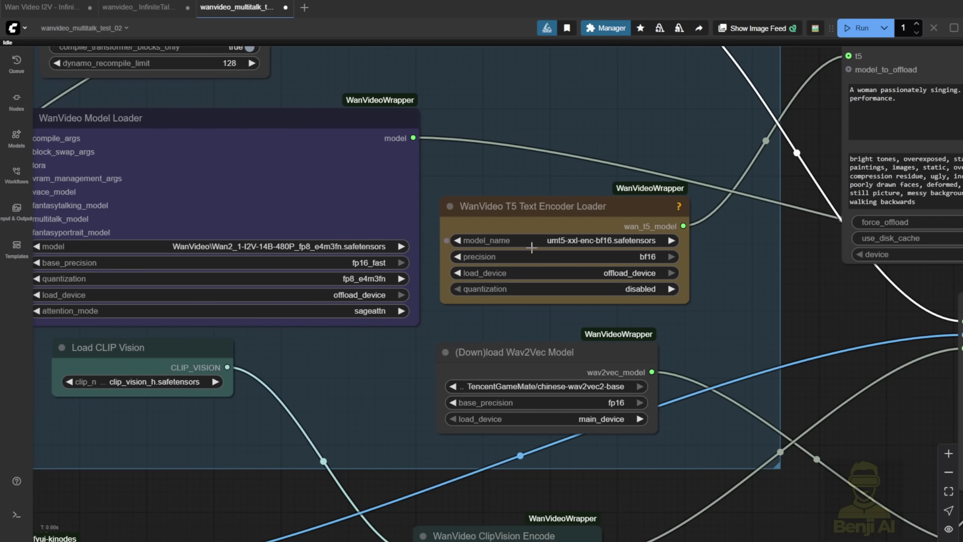
click(570, 207)
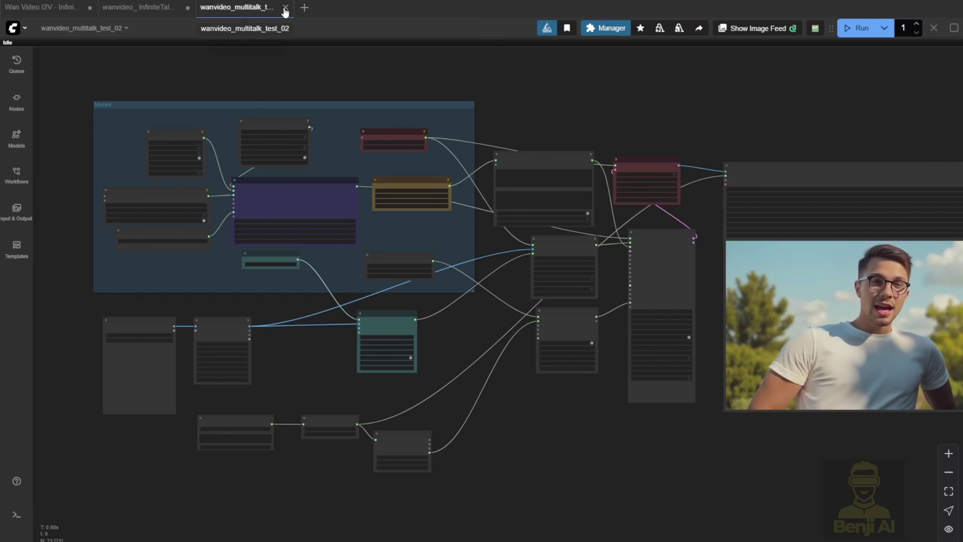
click(286, 8)
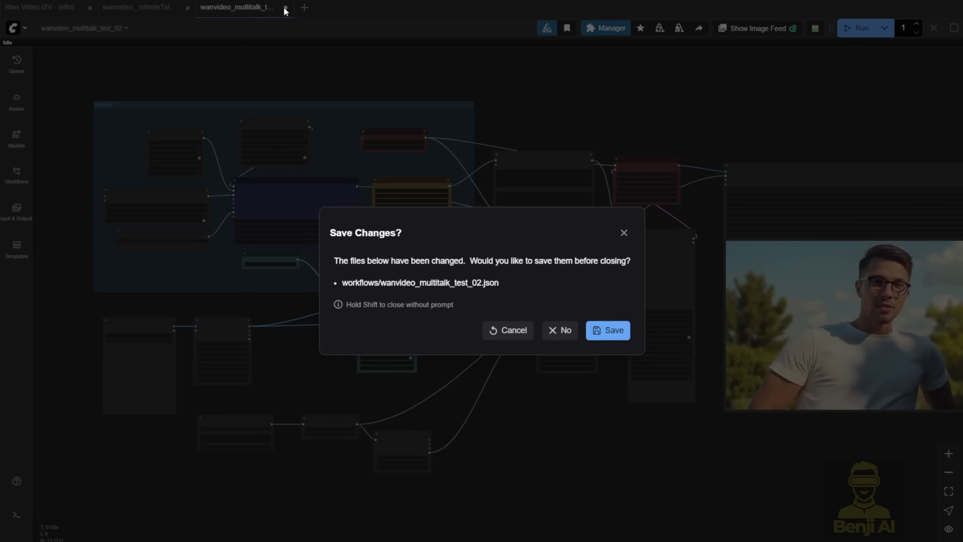
Discard the multitalk test changes and zoom out over the wanvideo_InfiniteTalk-basic workflow.
click(560, 330)
click(161, 11)
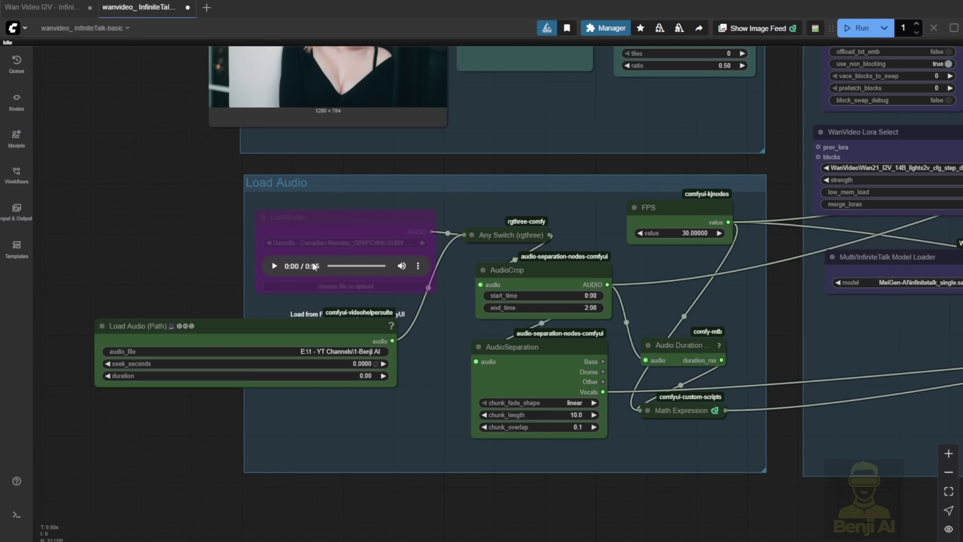
scroll(389, 411, down, 10)
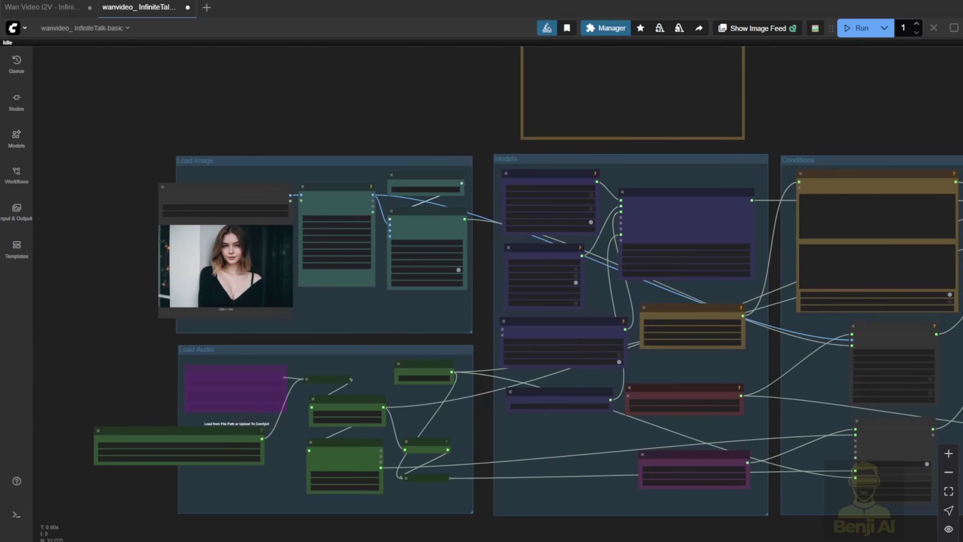
scroll(443, 440, down, 3)
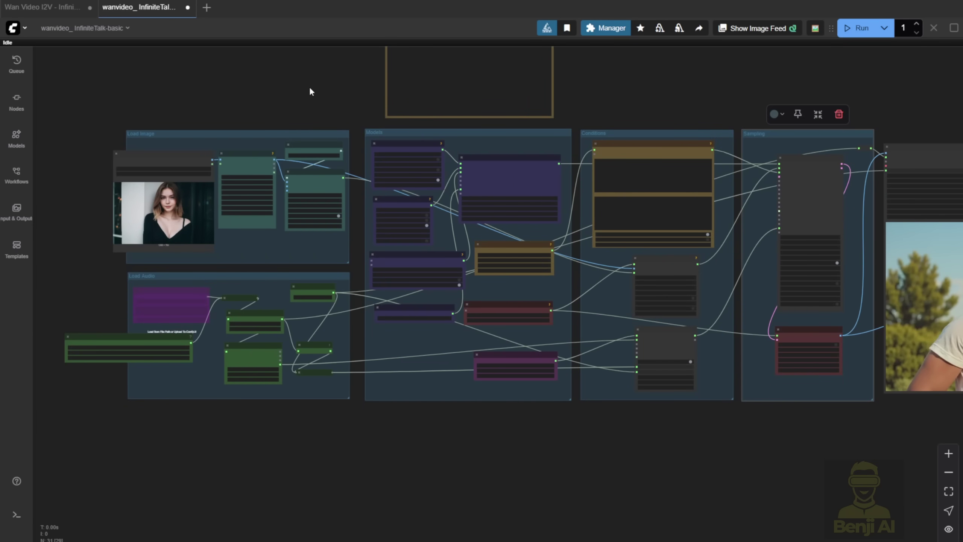
Show the Wan Video I2V long-content workflow zoomed in on its Dialog Text Result TTS script.
click(42, 8)
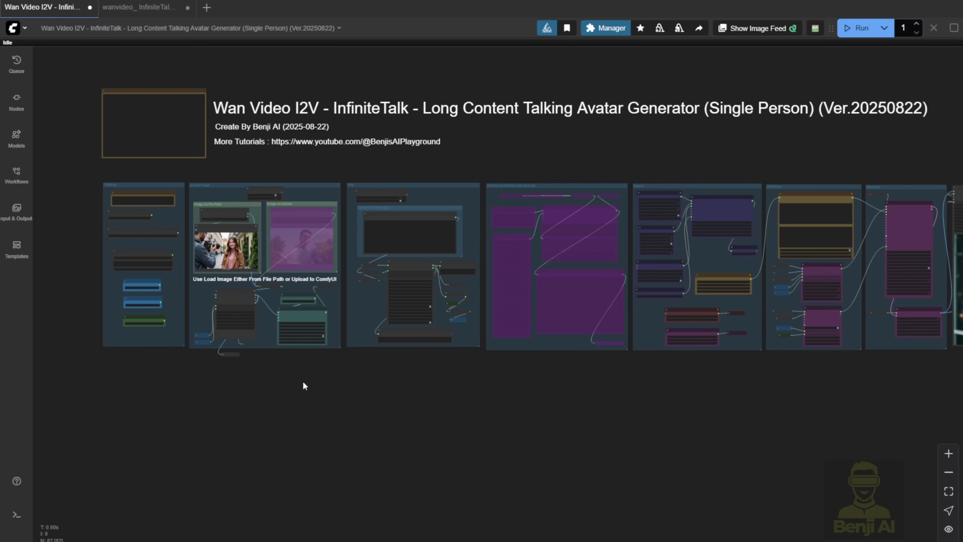
scroll(303, 385, up, 2)
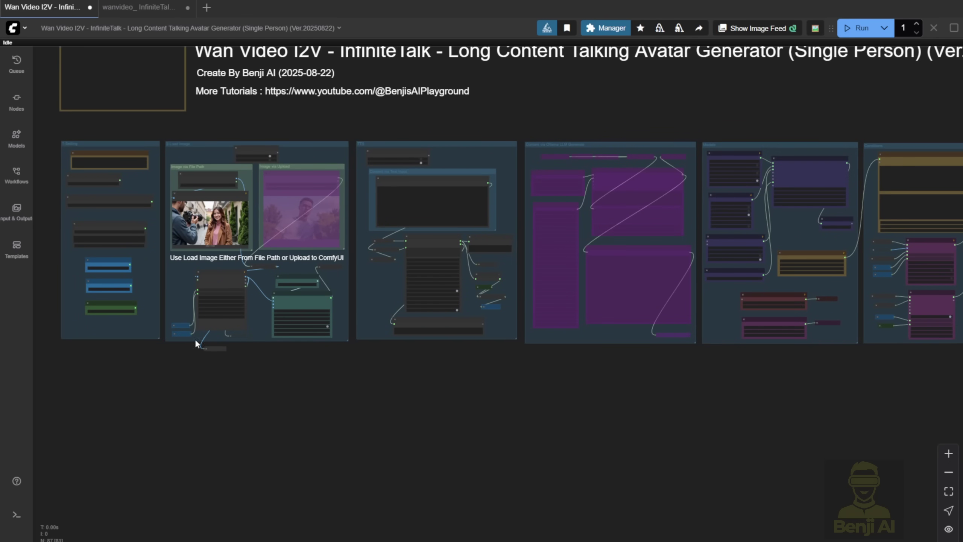
scroll(178, 314, up, 2)
scroll(547, 253, up, 5)
scroll(519, 269, up, 2)
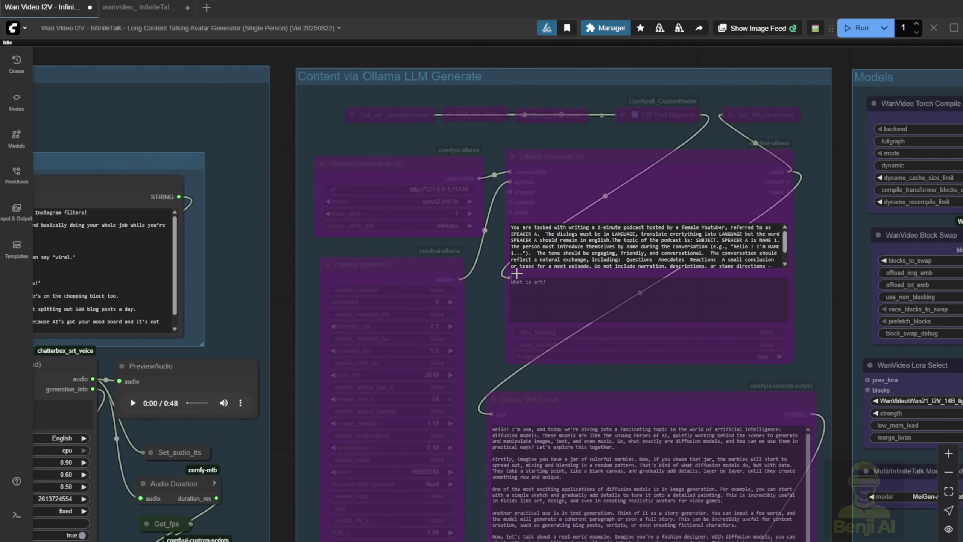
drag(487, 333, 381, 115)
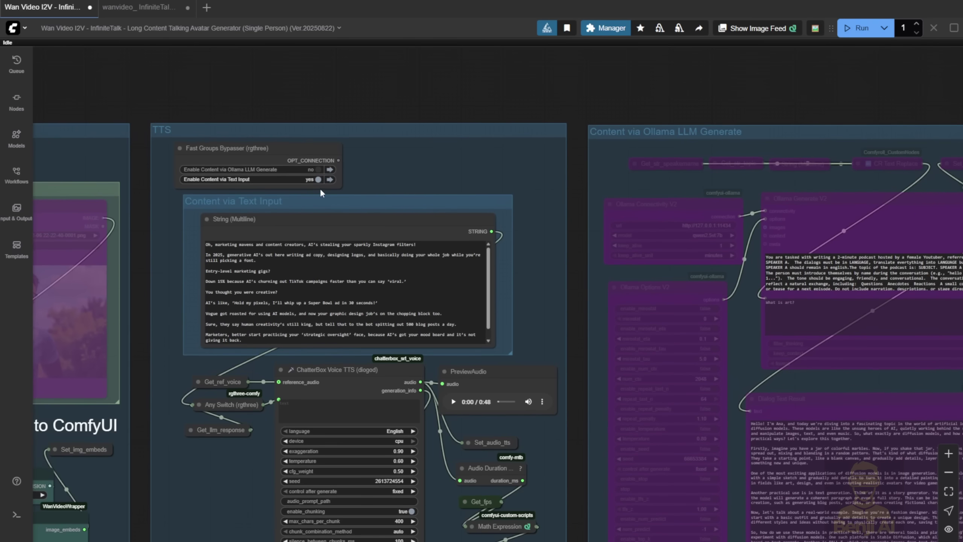
scroll(200, 182, up, 3)
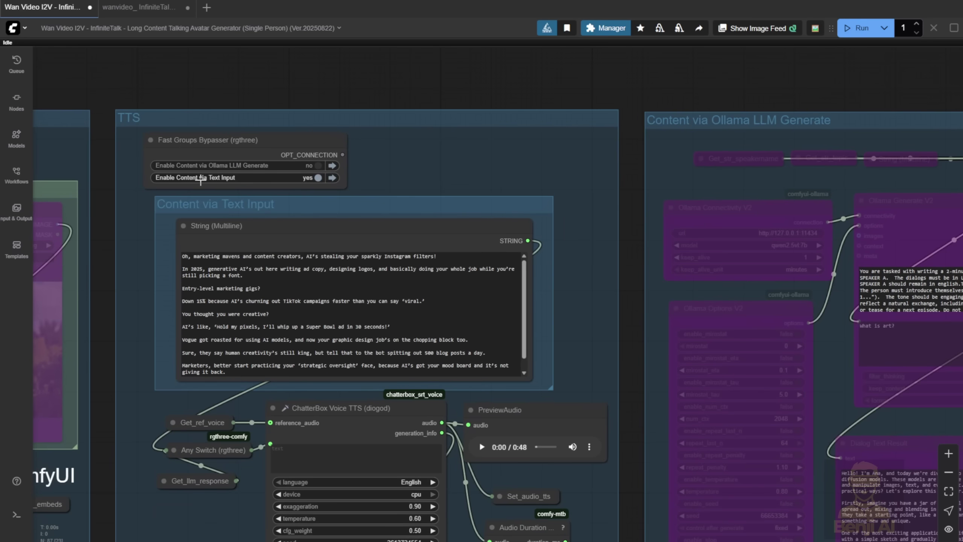
scroll(200, 182, up, 3)
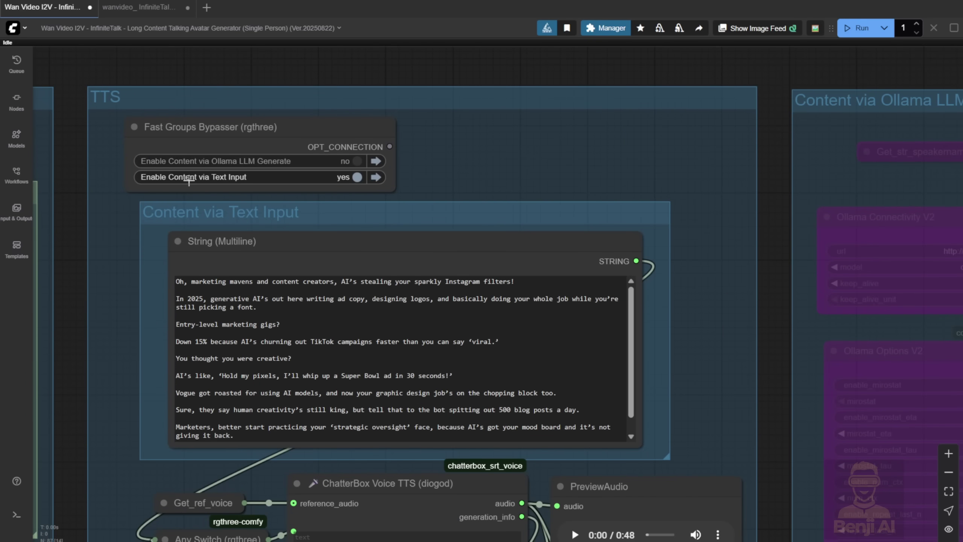
Toggle the Content via Text Input group, then inspect Get_llm_response, Show Text and Set_length.
click(208, 177)
click(371, 141)
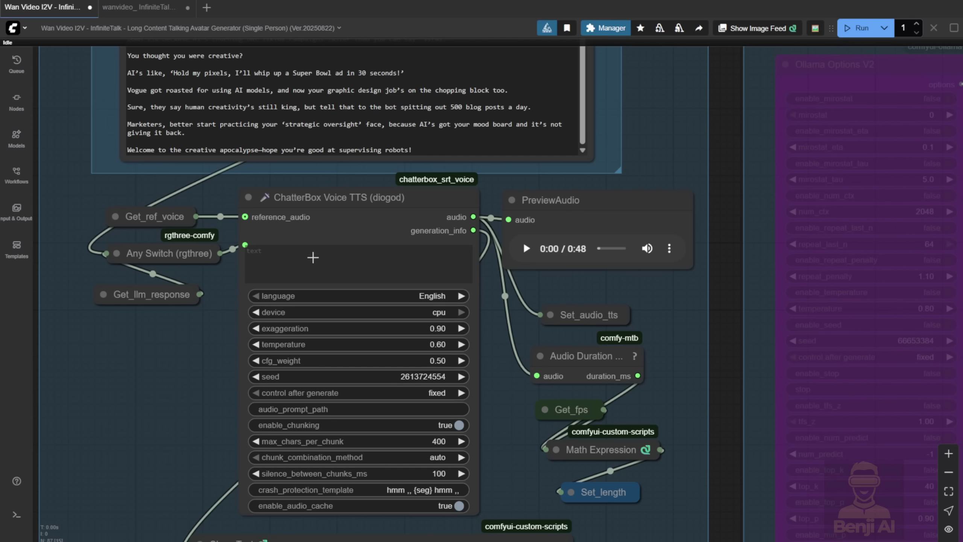
scroll(120, 301, up, 1)
click(128, 319)
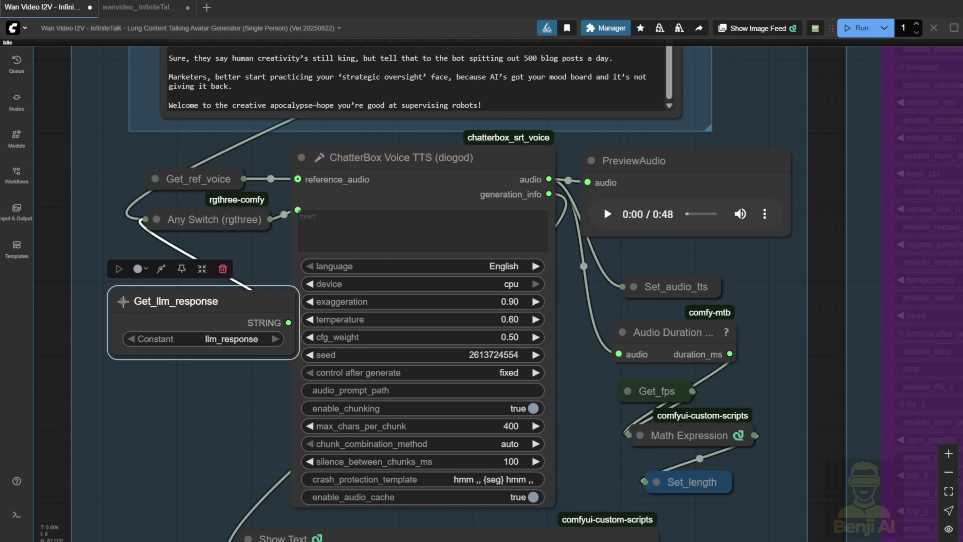
drag(609, 372, 450, 322)
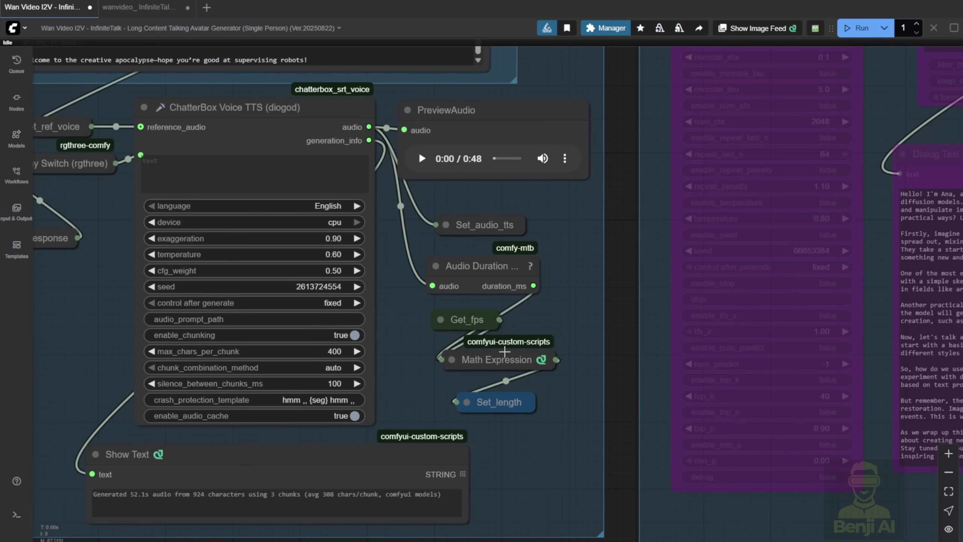
scroll(470, 360, up, 1)
click(477, 424)
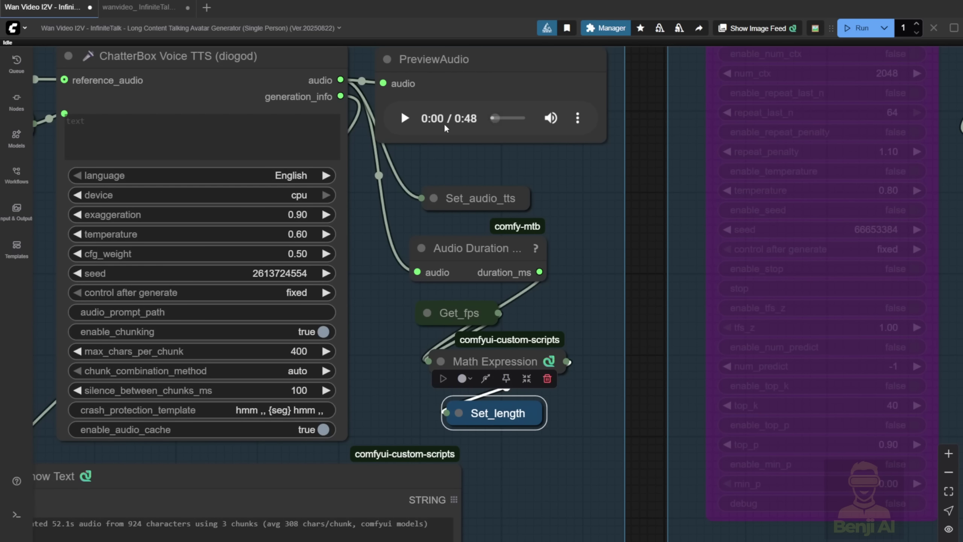
Pan the canvas over to the WanVideo Long I2V, Sampler and Decode nodes.
drag(485, 170, 486, 173)
scroll(487, 172, up, 2)
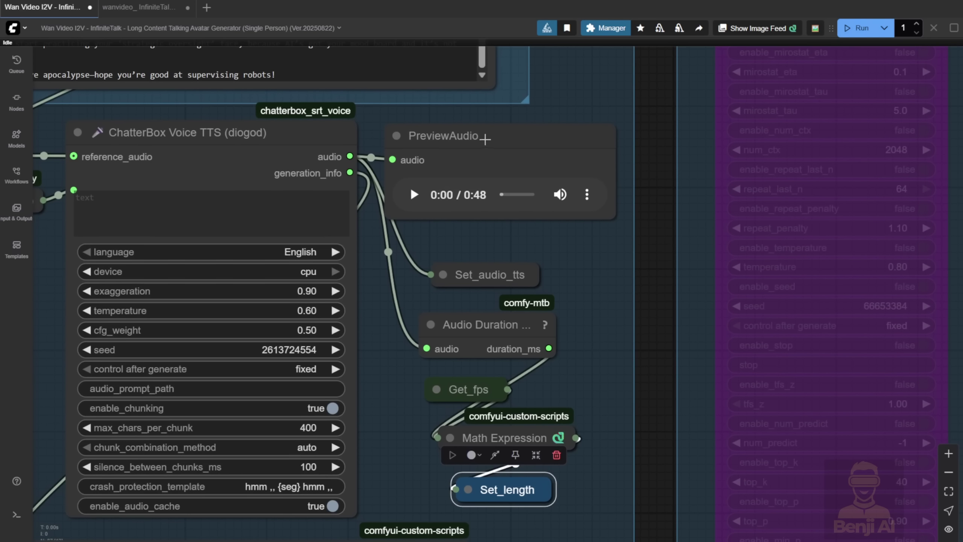
scroll(472, 201, down, 3)
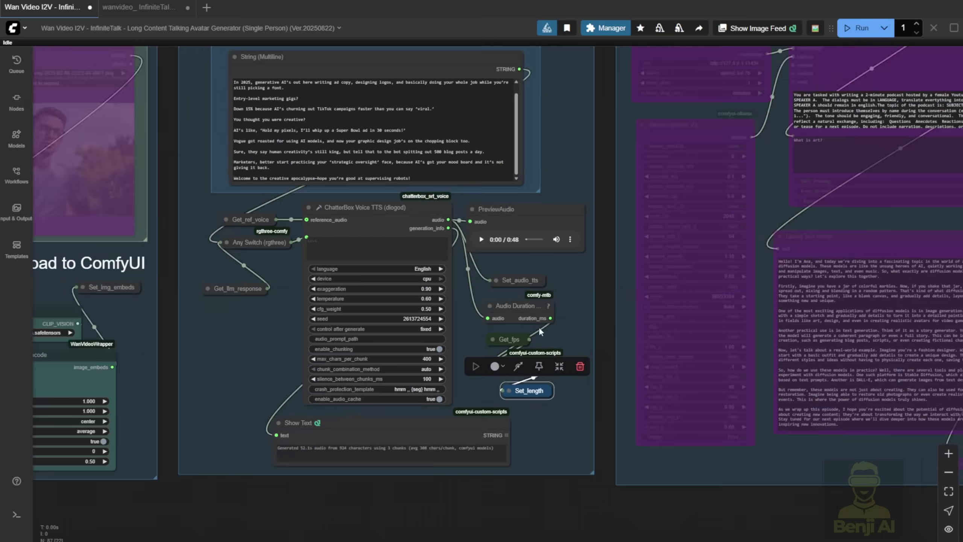
scroll(532, 443, up, 2)
drag(531, 402, 487, 337)
scroll(487, 337, up, 2)
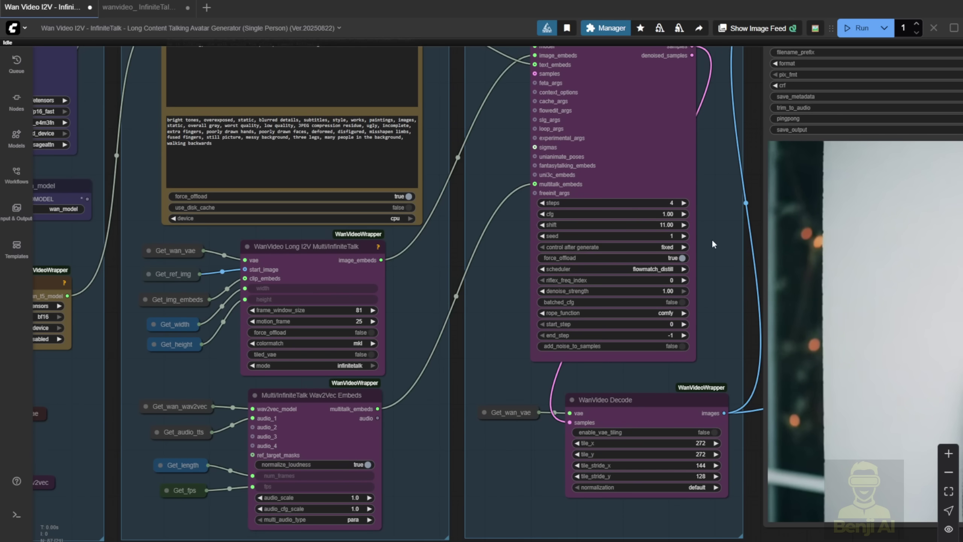
Resume playback of the generated talking-avatar video in the Video Combine preview.
drag(711, 239, 604, 214)
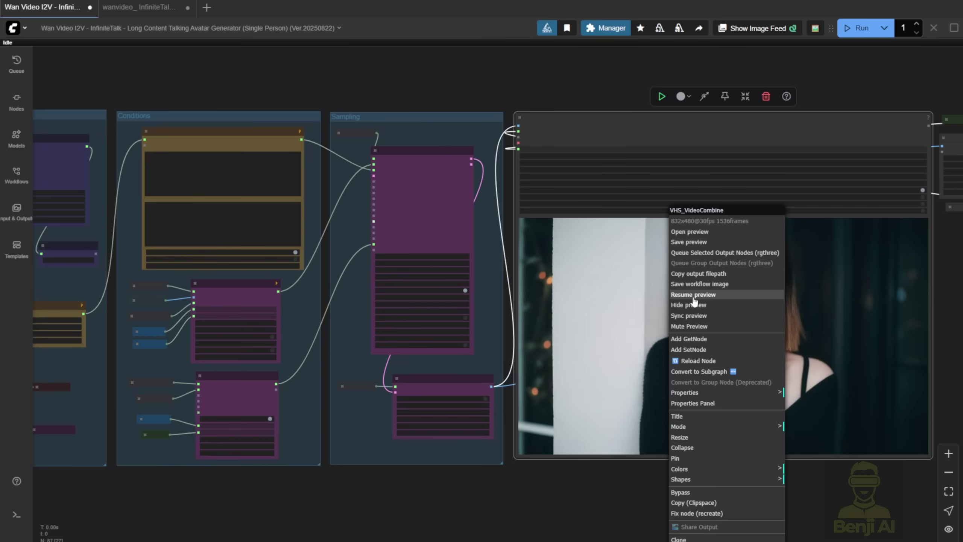
click(604, 536)
scroll(604, 536, down, 1)
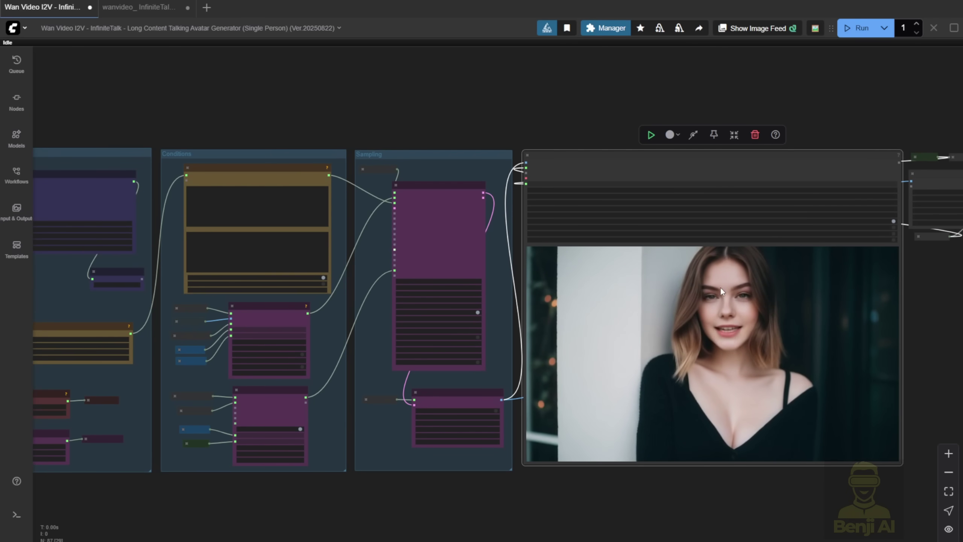
scroll(712, 296, up, 1)
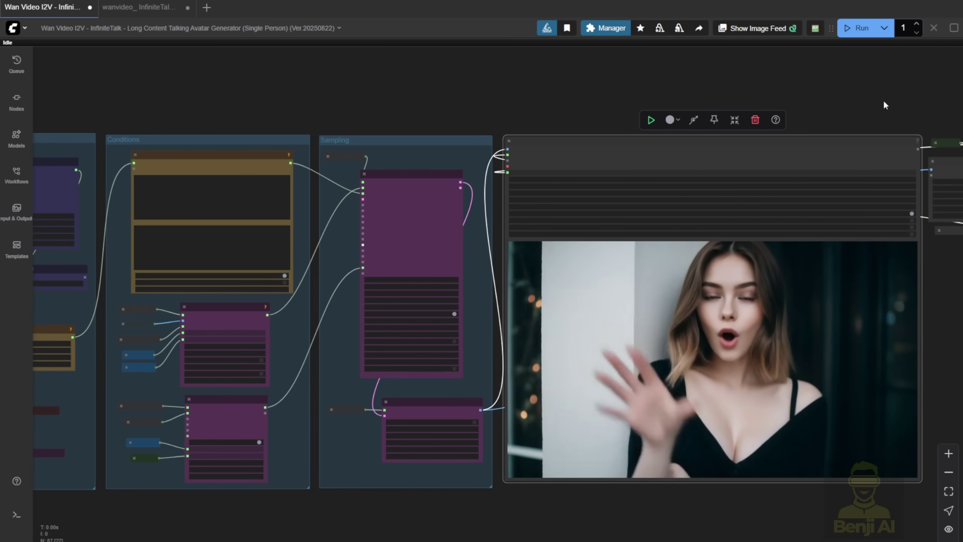
Pan across the RIFE VFI and Video Combine nodes, then back left to the Load Image group.
drag(886, 100, 650, 119)
scroll(656, 176, up, 6)
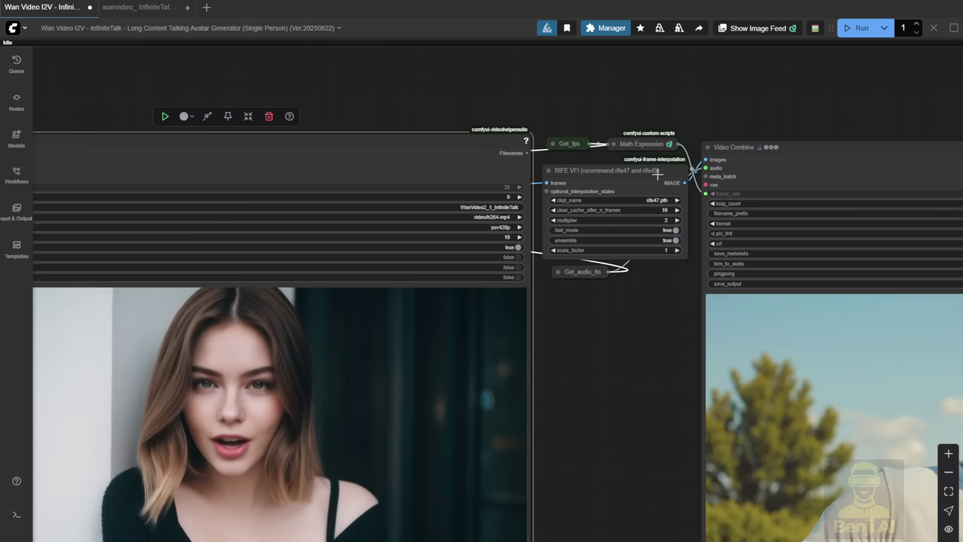
scroll(692, 376, up, 3)
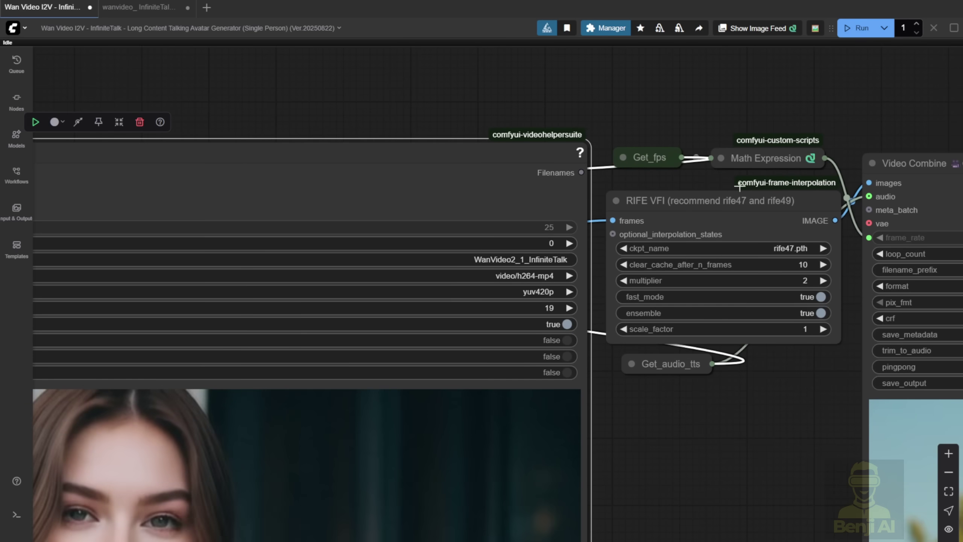
drag(599, 501, 915, 234)
scroll(921, 380, down, 5)
scroll(715, 376, down, 3)
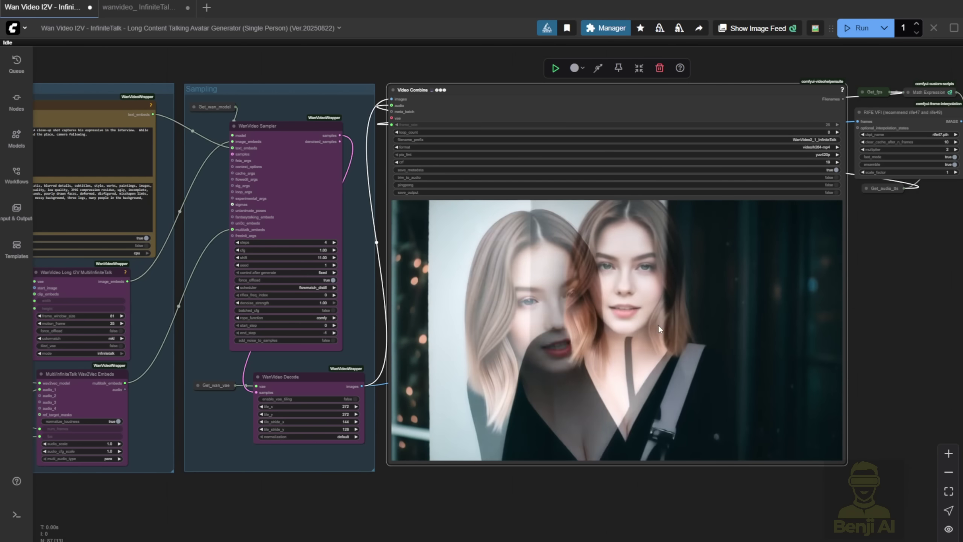
drag(299, 510, 358, 509)
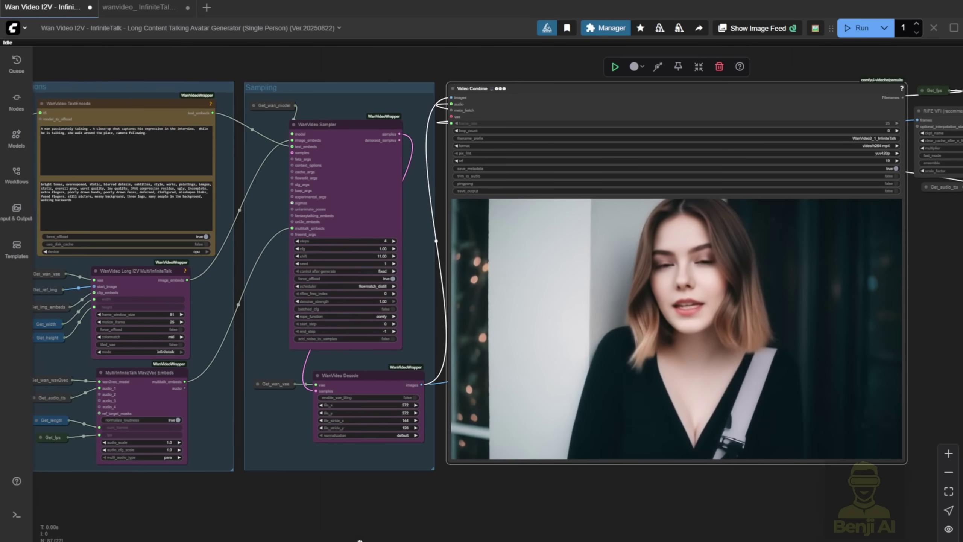
scroll(359, 506, down, 2)
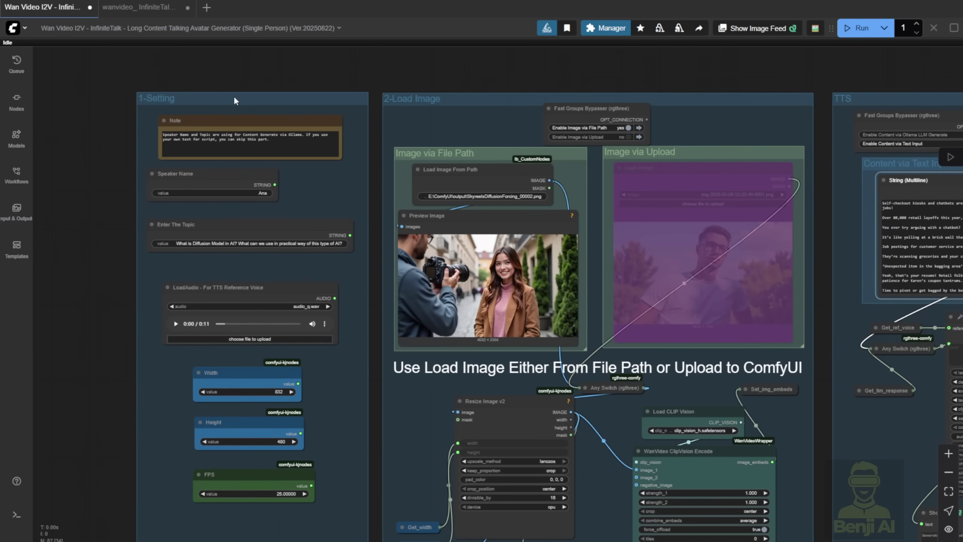
Select the 1-Setting and 2-Load Image groups, then pan across the TTS and Ollama LLM groups and back.
click(158, 98)
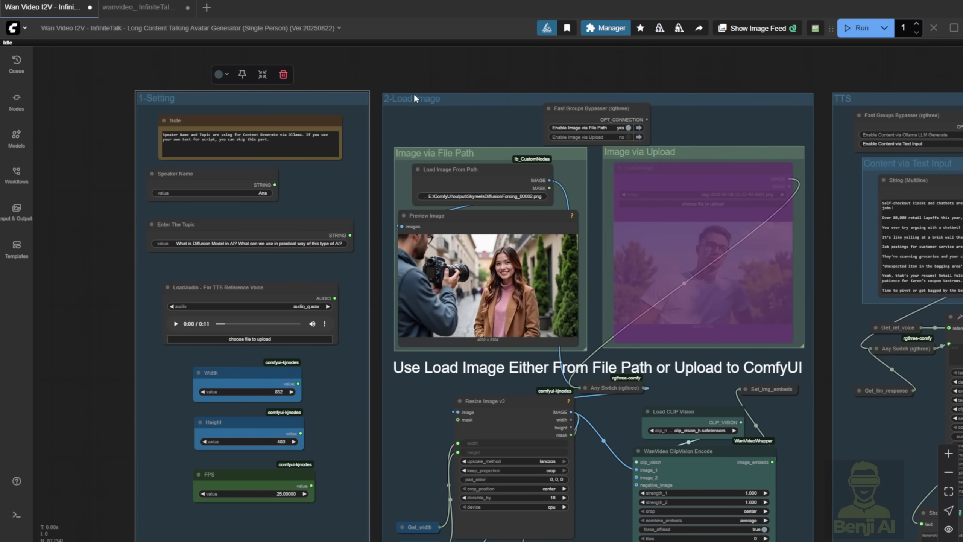
click(430, 95)
drag(724, 57, 227, 69)
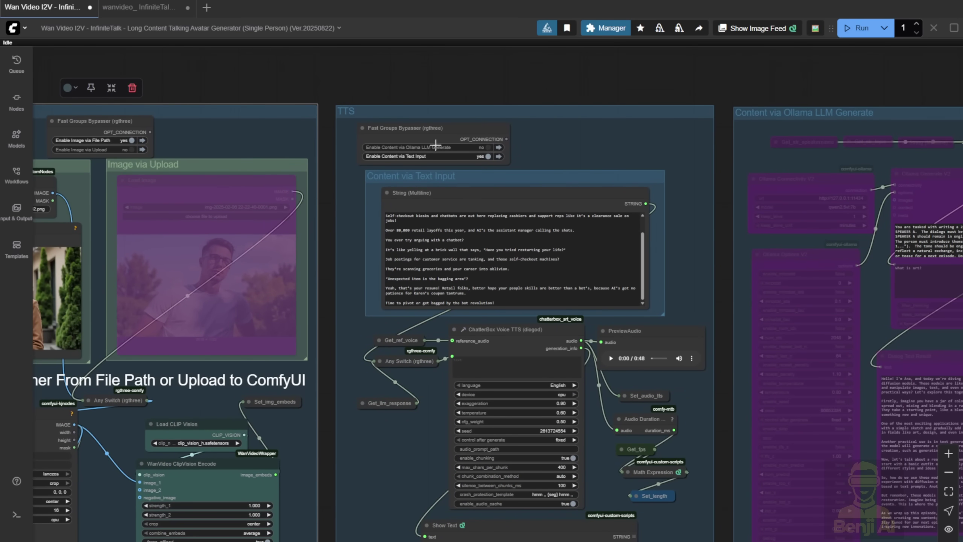
scroll(533, 202, down, 2)
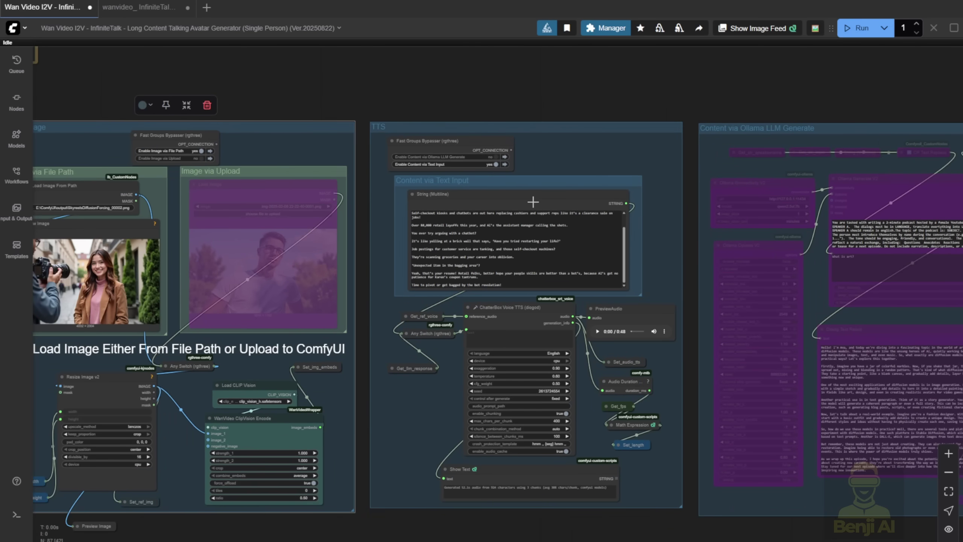
scroll(533, 201, up, 2)
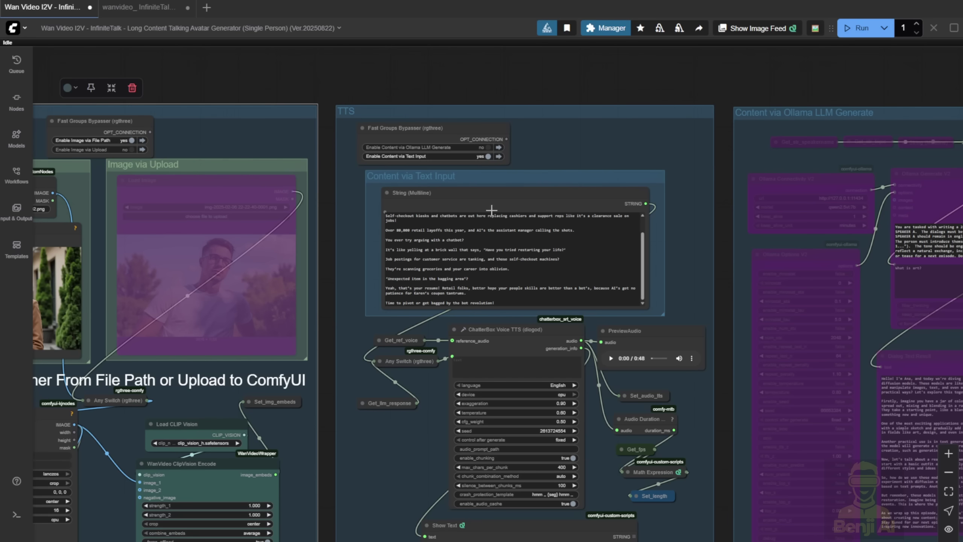
scroll(640, 154, right, 5)
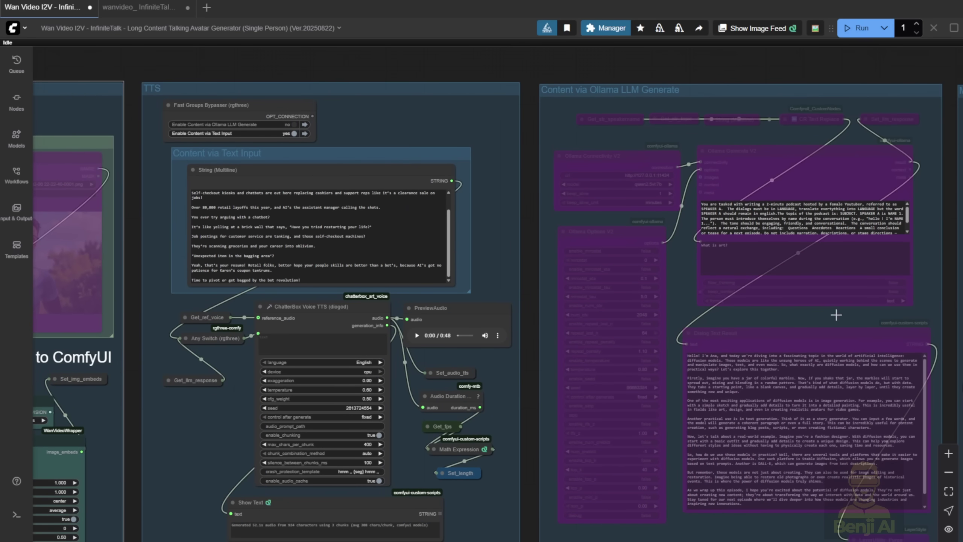
scroll(809, 390, left, 15)
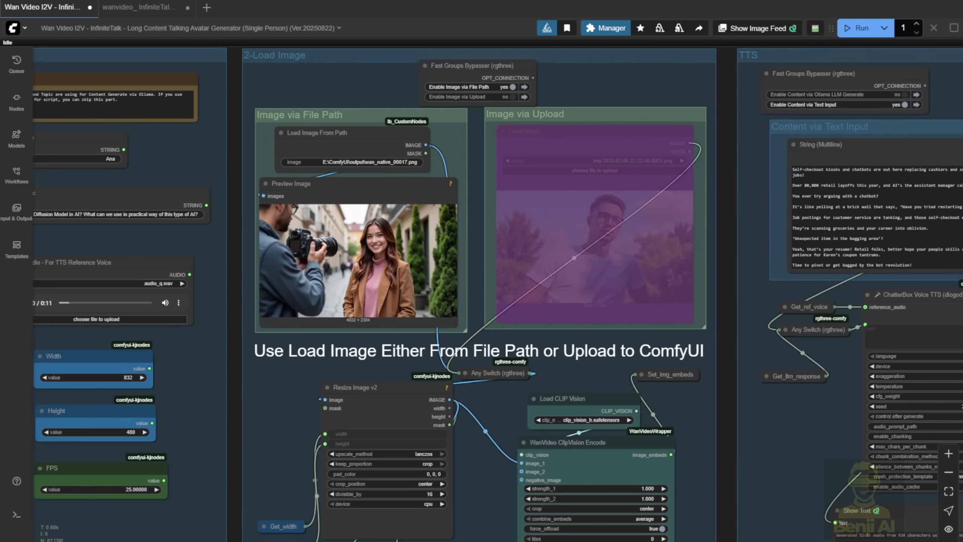
Set the output video Width to 480 and Height to 832.
drag(265, 401, 437, 393)
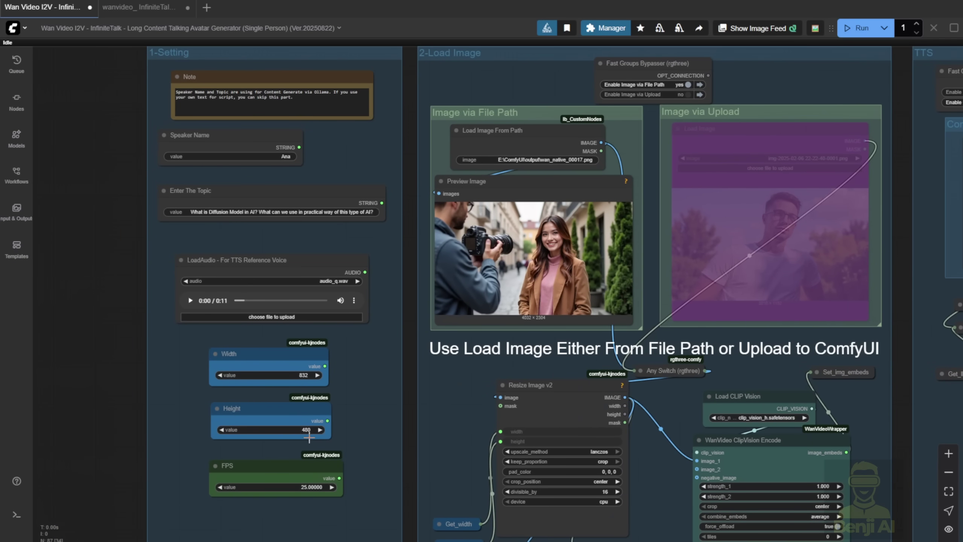
scroll(309, 437, up, 7)
scroll(330, 375, down, 2)
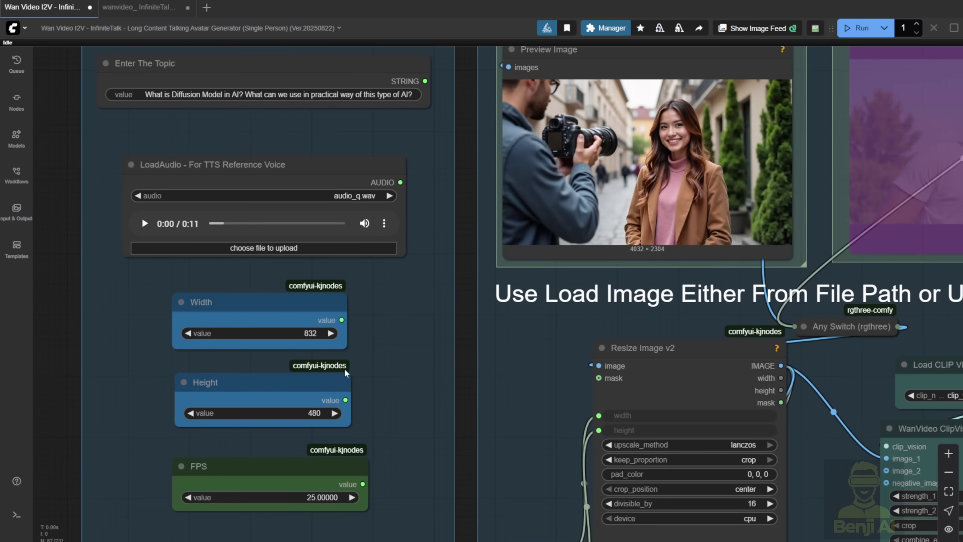
drag(391, 325, 479, 308)
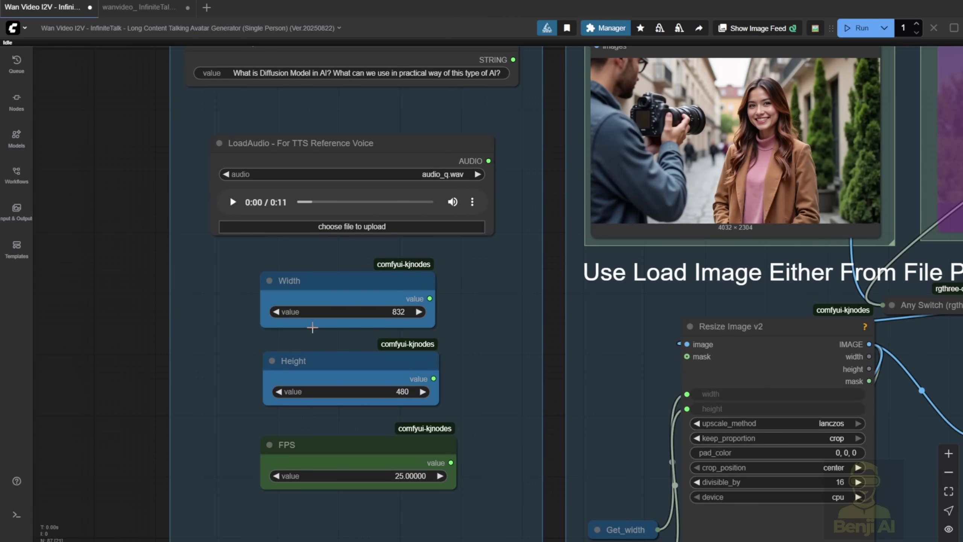
click(355, 316)
text(480)
key(Return)
click(389, 395)
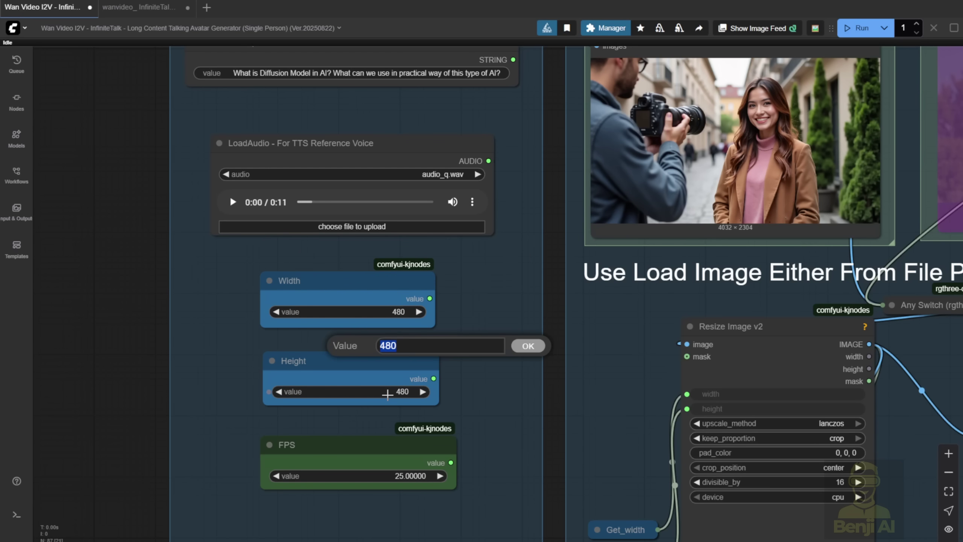
text(832)
key(Return)
Load the 55-second Canadian narrator MP3 into the LoadAudio node as the TTS reference voice.
scroll(455, 197, up, 5)
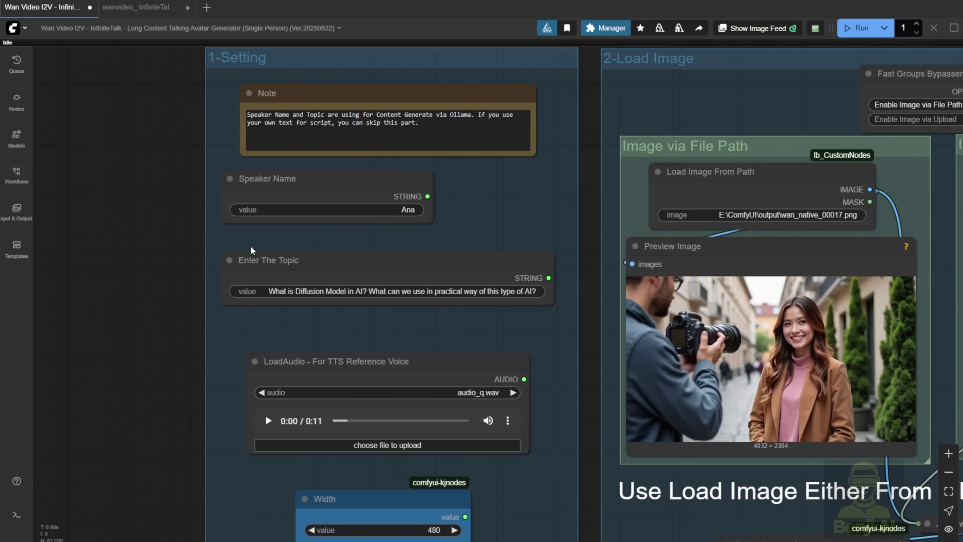
click(280, 262)
click(320, 172)
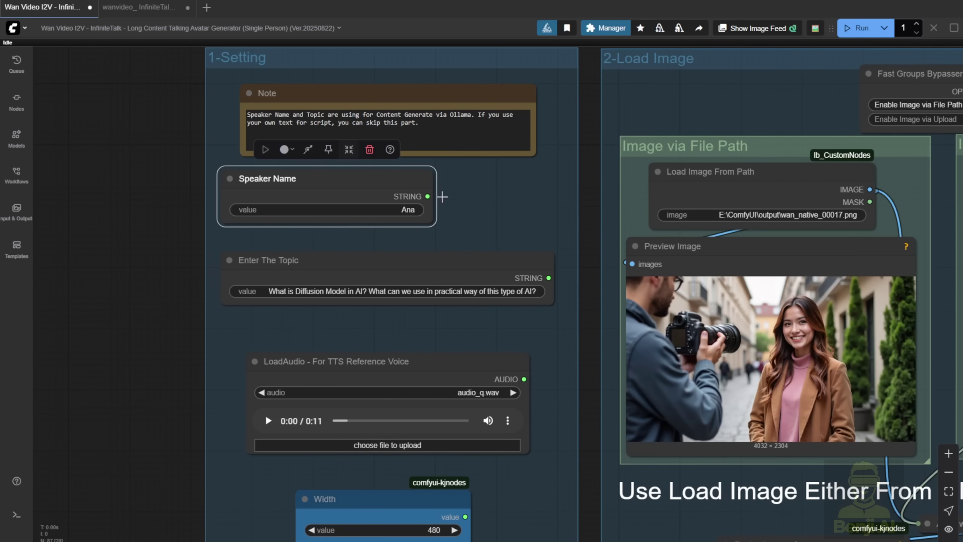
click(445, 228)
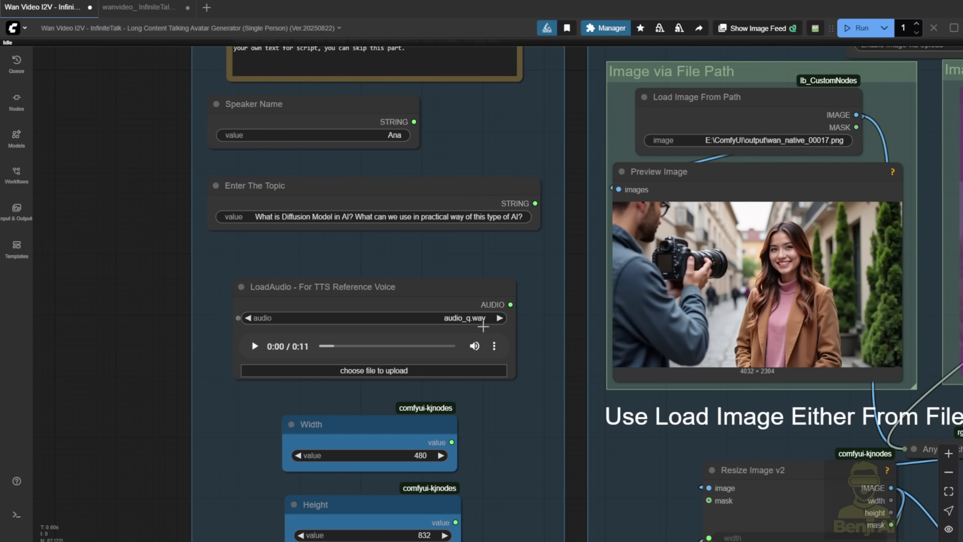
drag(479, 322, 328, 325)
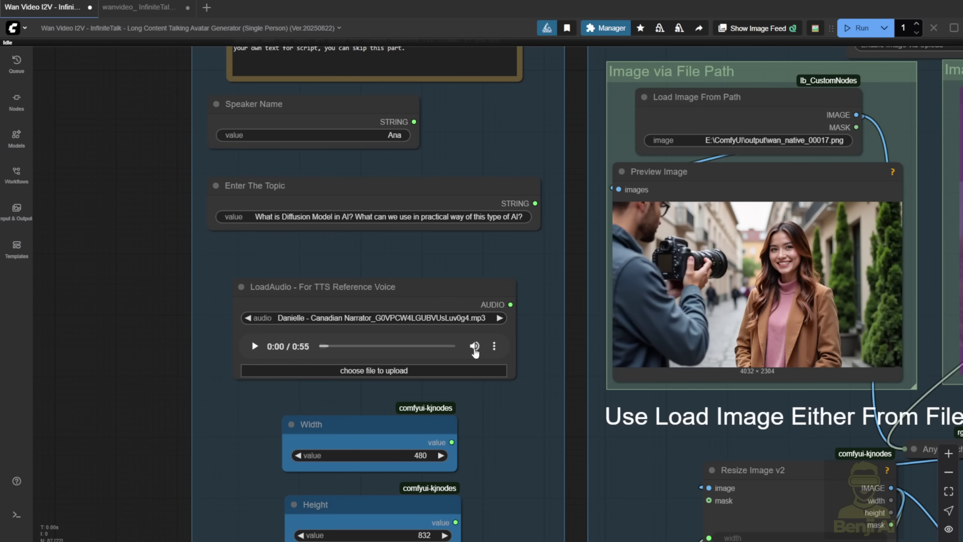
scroll(341, 335, down, 5)
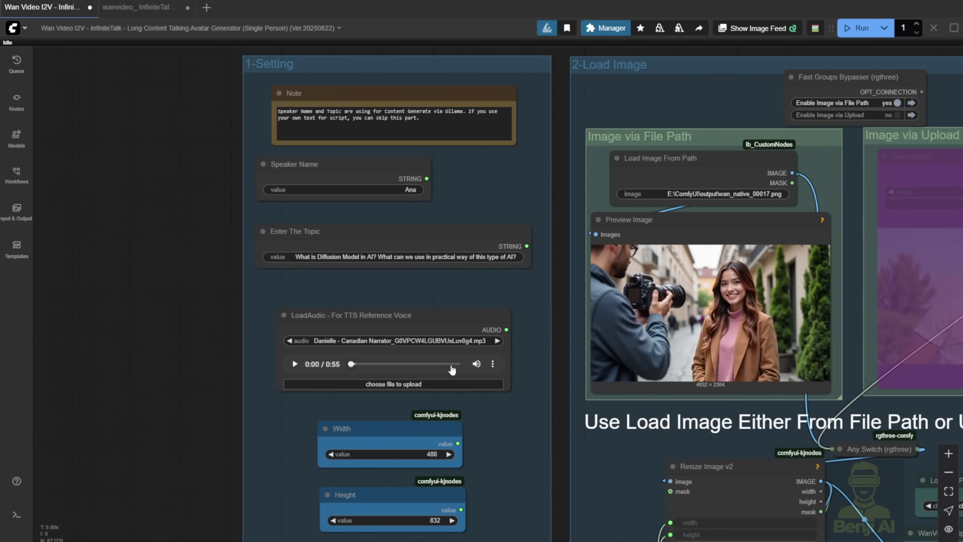
Queue the workflow with Ctrl+Enter, then stop the running generation.
click(459, 370)
key(ctrl+Return)
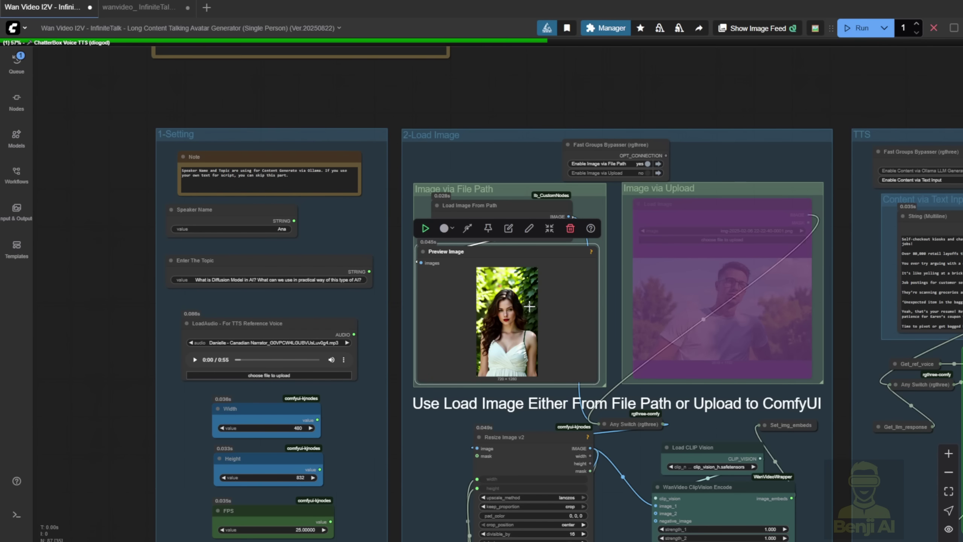
scroll(520, 321, up, 7)
click(934, 28)
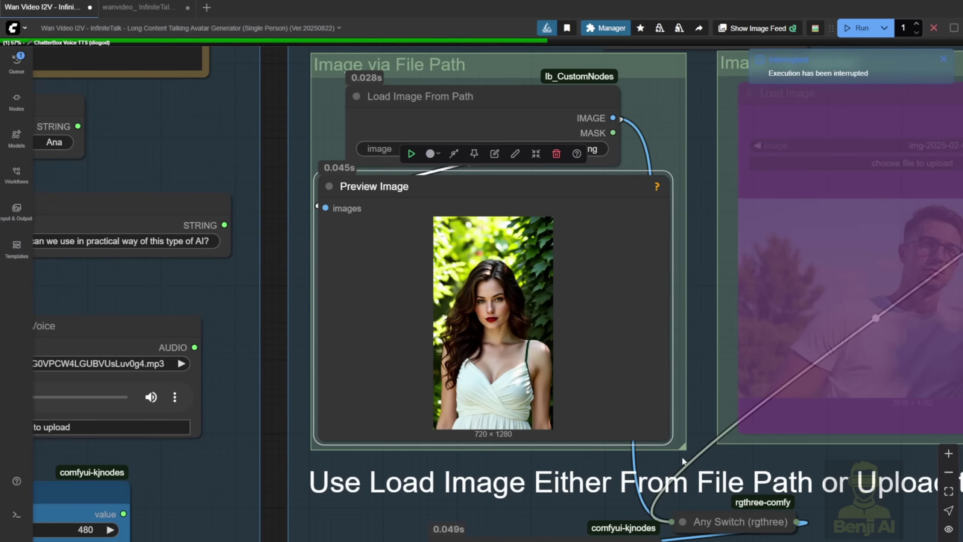
scroll(692, 446, down, 4)
Center the ChatterBox TTS node to check its 50.9-second generated audio result.
drag(189, 409, 134, 419)
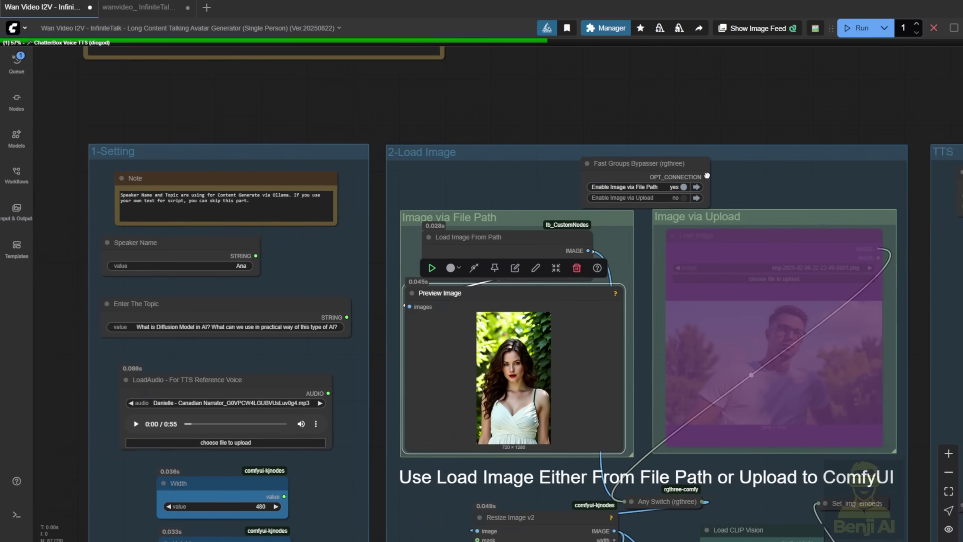
scroll(269, 97, up, 3)
drag(435, 339, 350, 280)
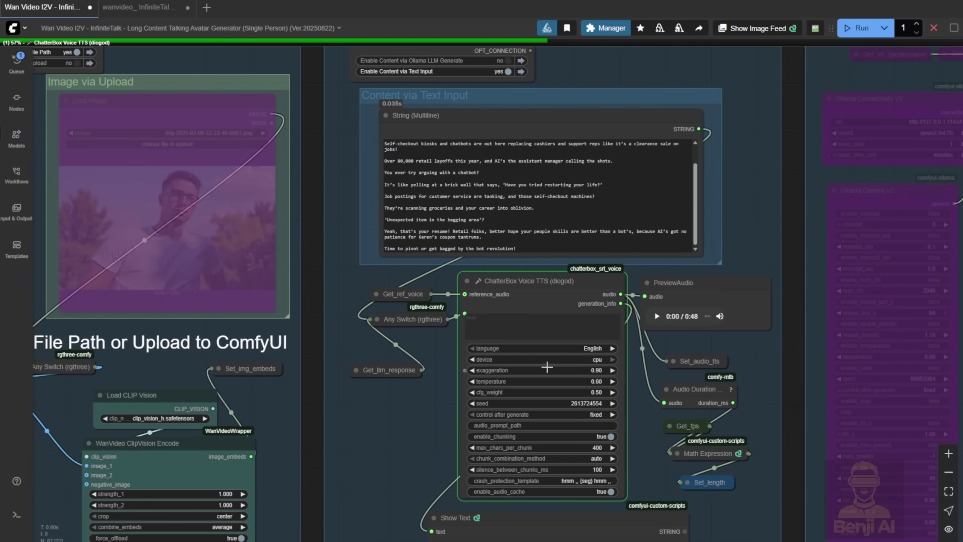
scroll(544, 334, up, 2)
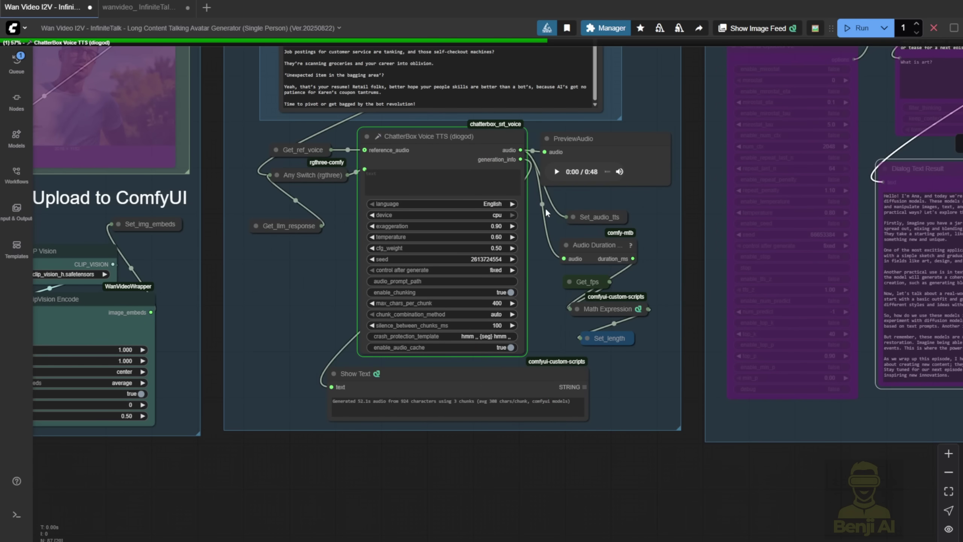
scroll(545, 208, down, 2)
drag(544, 208, 23, 446)
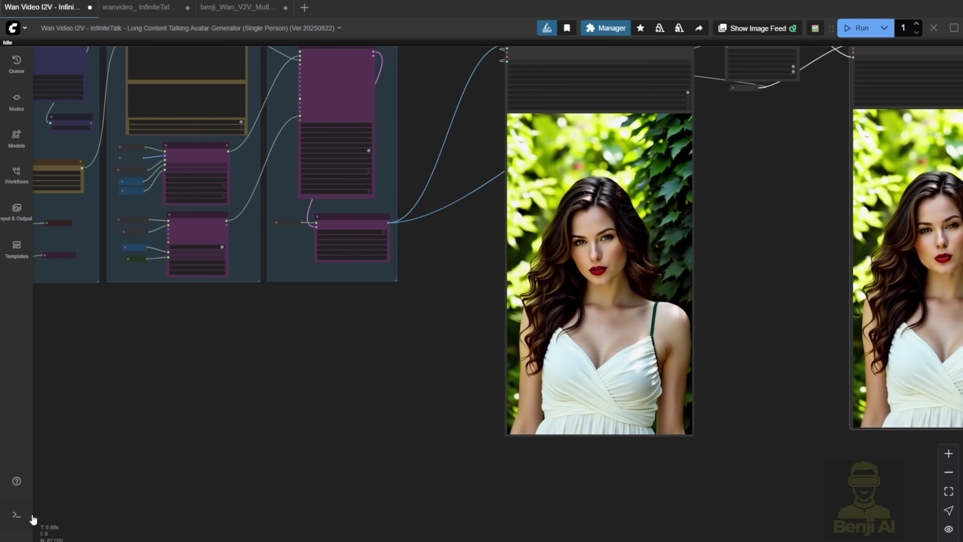
Scroll to the Video Combine previews and watch the woman in the white dress speaking.
scroll(457, 325, down, 1)
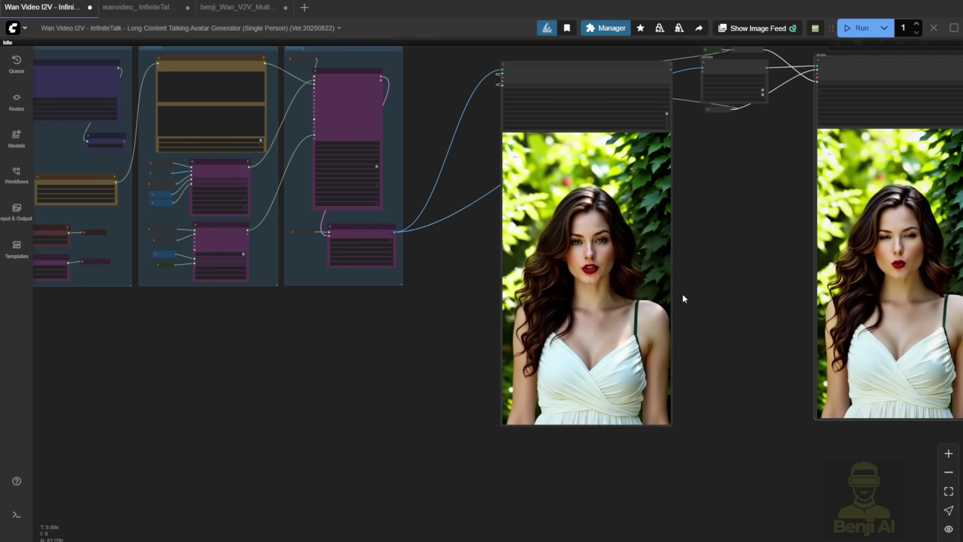
scroll(682, 299, right, 2)
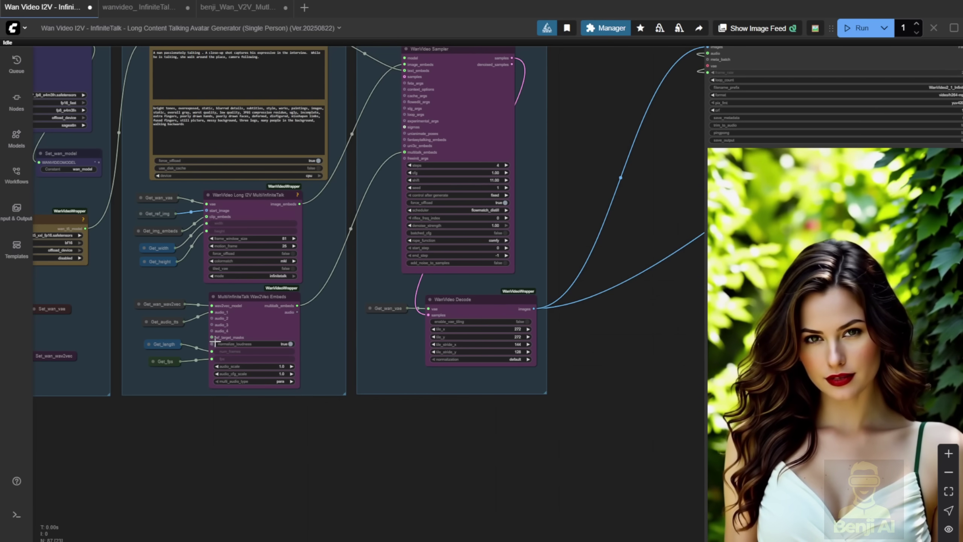
Pan and zoom to the WanVideo VAE Loader, T5 Text Encoder Loader and Wav2Vec loader nodes.
drag(199, 414, 486, 454)
scroll(253, 415, up, 6)
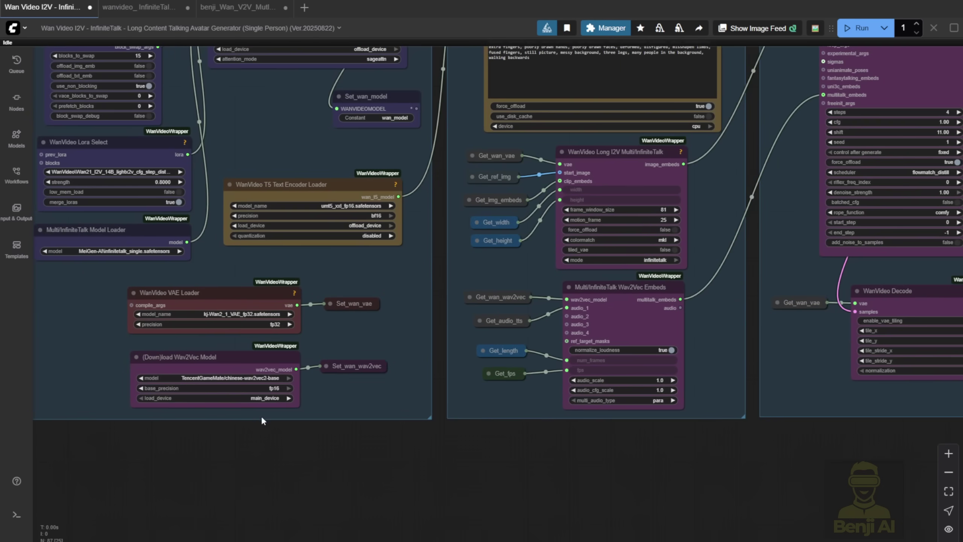
scroll(252, 220, down, 2)
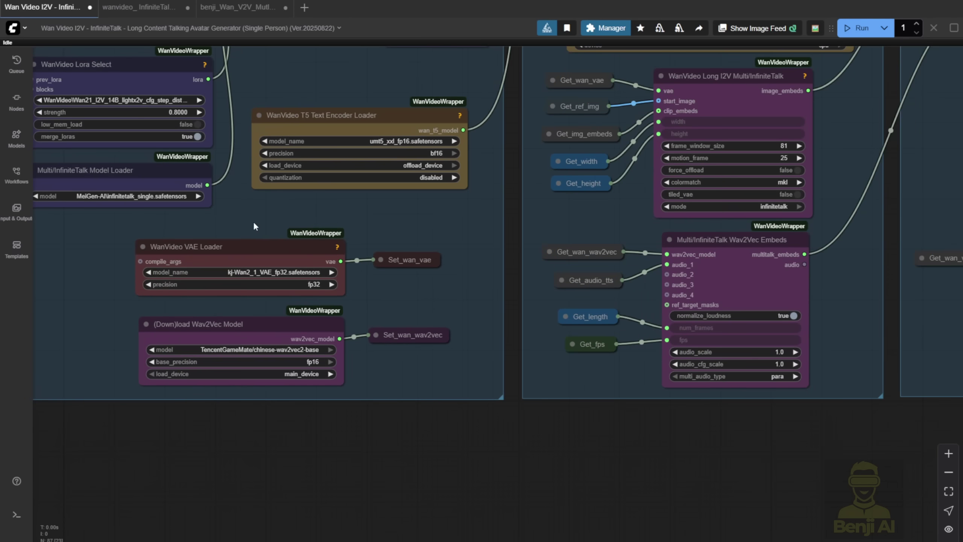
drag(251, 221, 331, 242)
scroll(231, 241, up, 3)
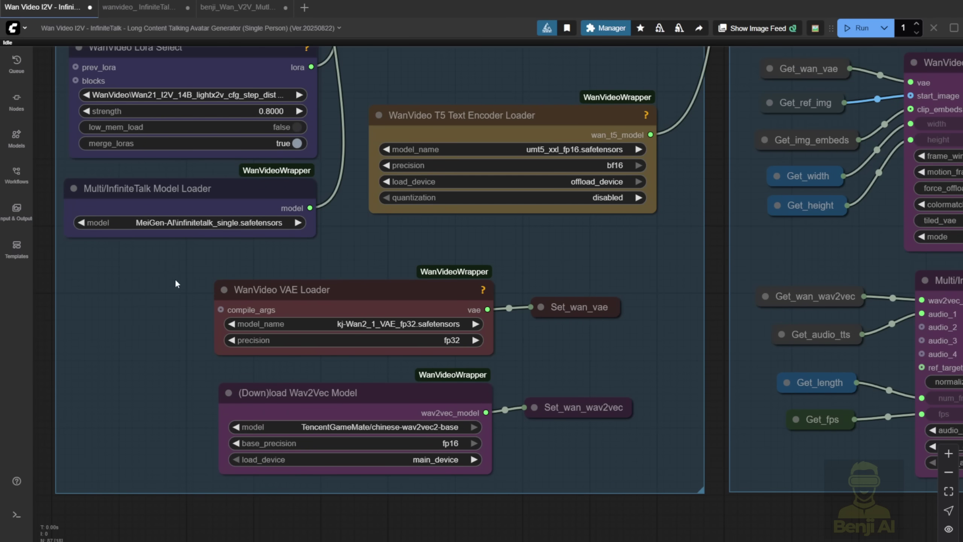
scroll(176, 284, down, 2)
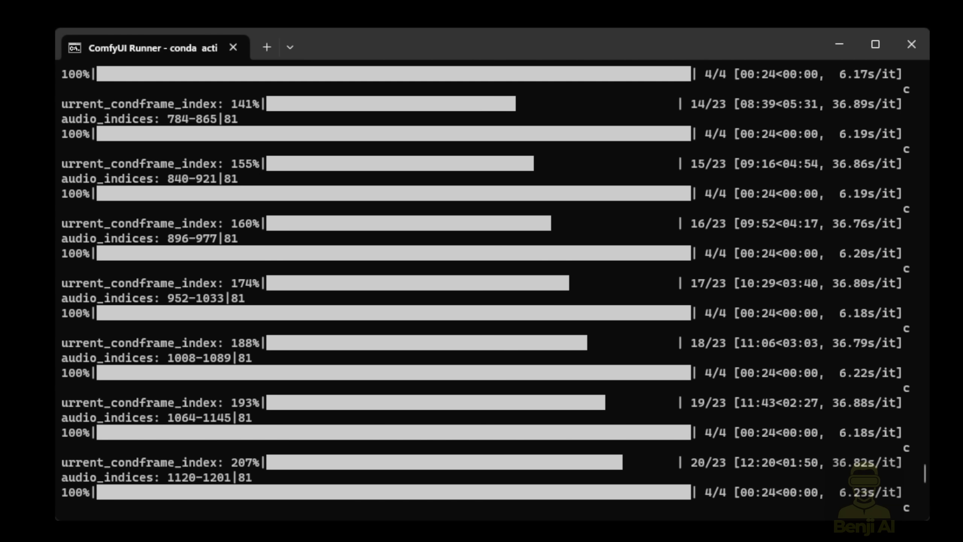
scroll(485, 290, up, 5)
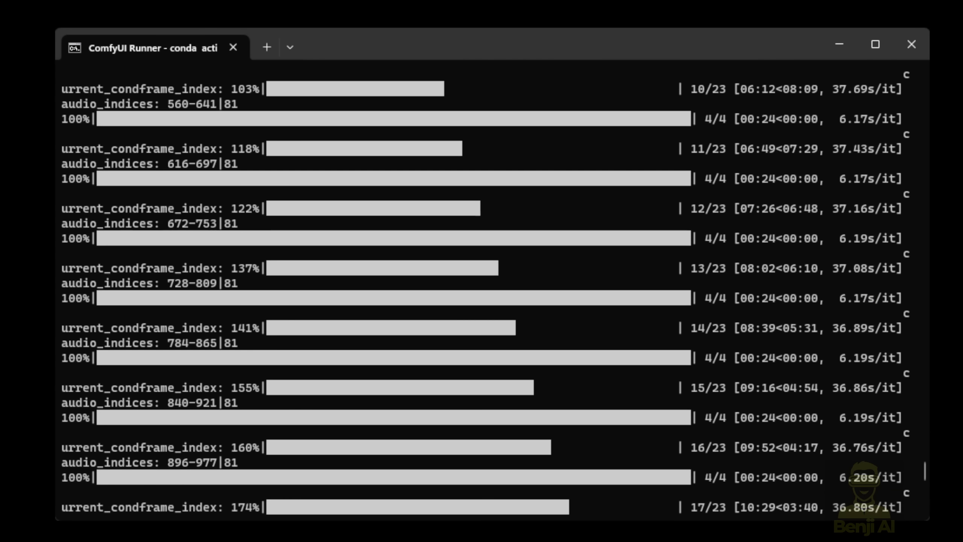
scroll(486, 289, up, 1)
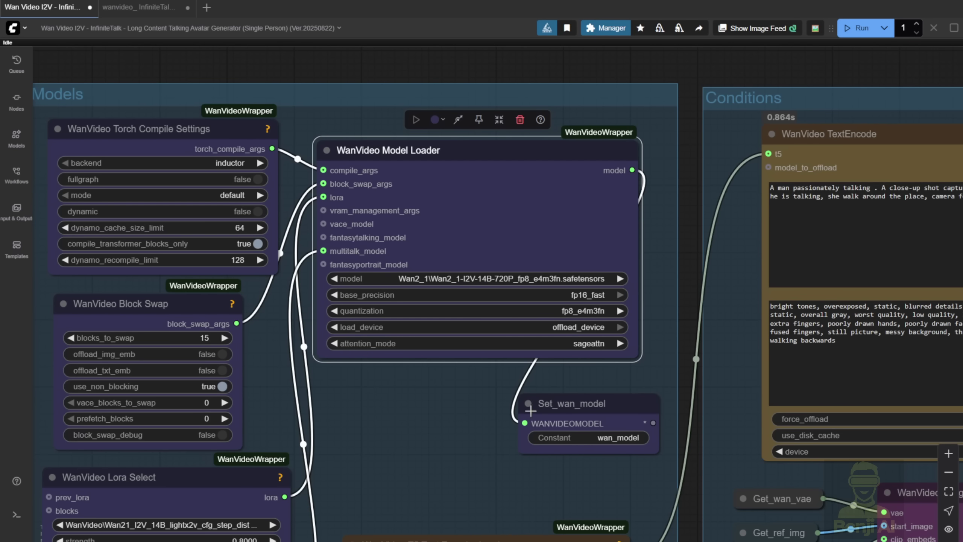
Zoom out and pan to show both Video Combine previews of the finished avatar video.
scroll(431, 420, down, 10)
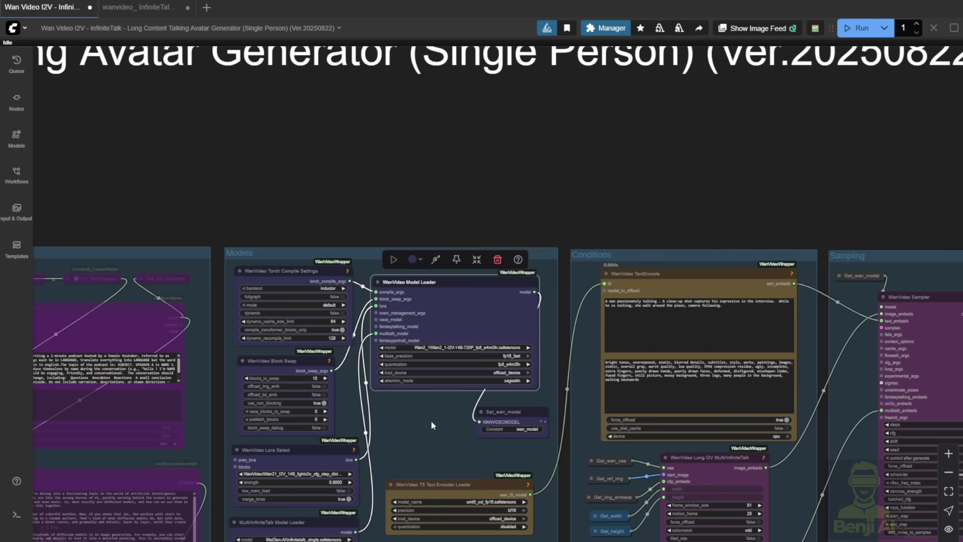
drag(908, 313, 307, 48)
scroll(370, 265, down, 3)
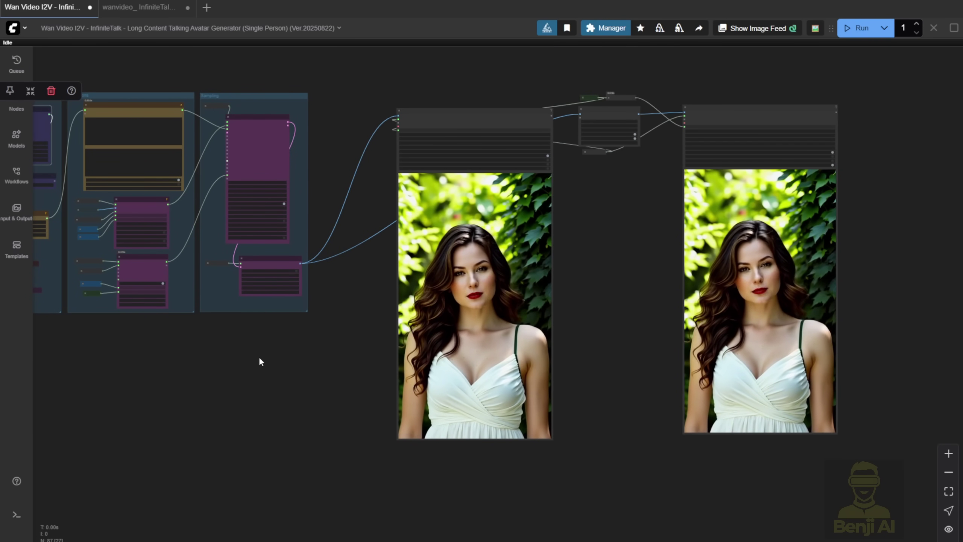